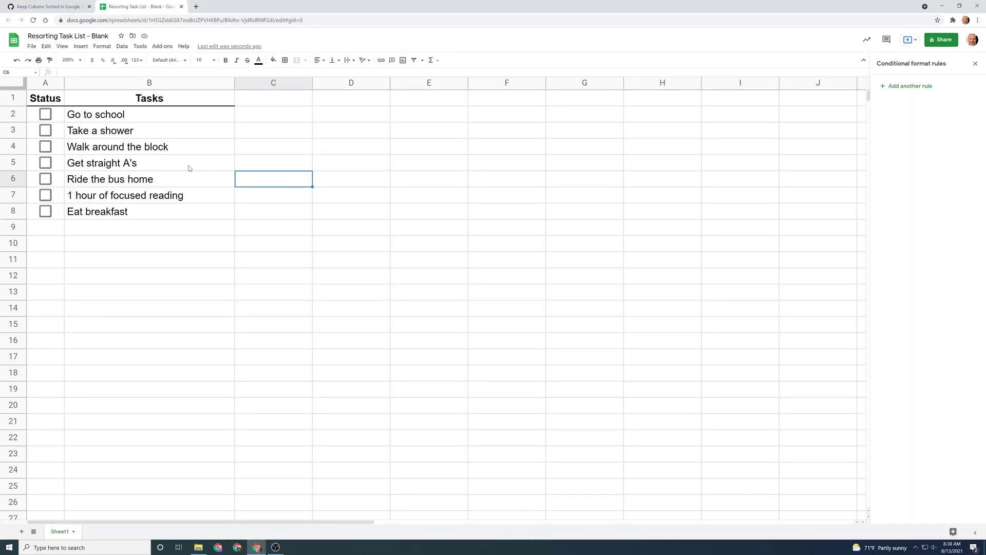
Step: Tick Take a shower, then untick it and mark Walk around the block as done instead
{"action": "left_click", "coordinate": [189, 168]}
{"action": "left_click", "coordinate": [179, 135]}
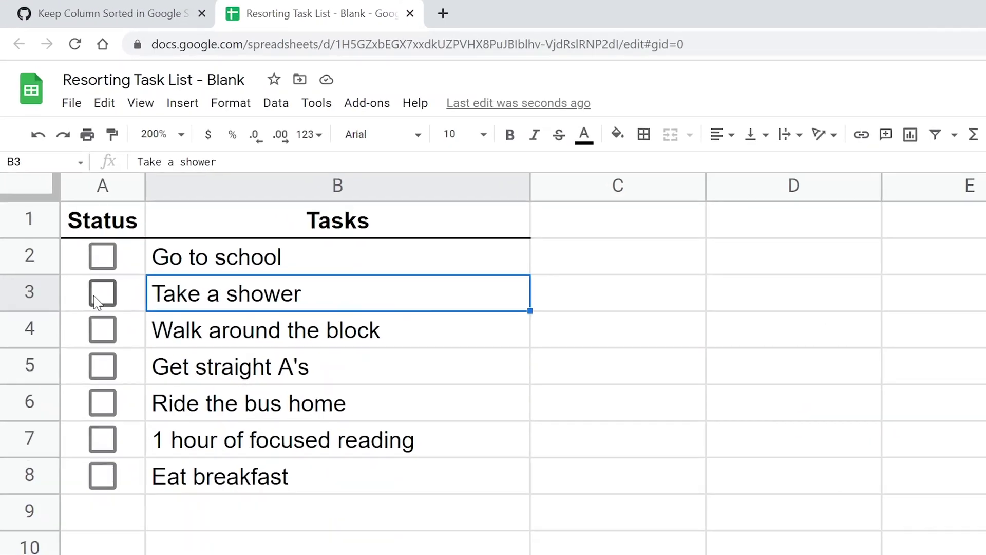
{"action": "left_click", "coordinate": [97, 301]}
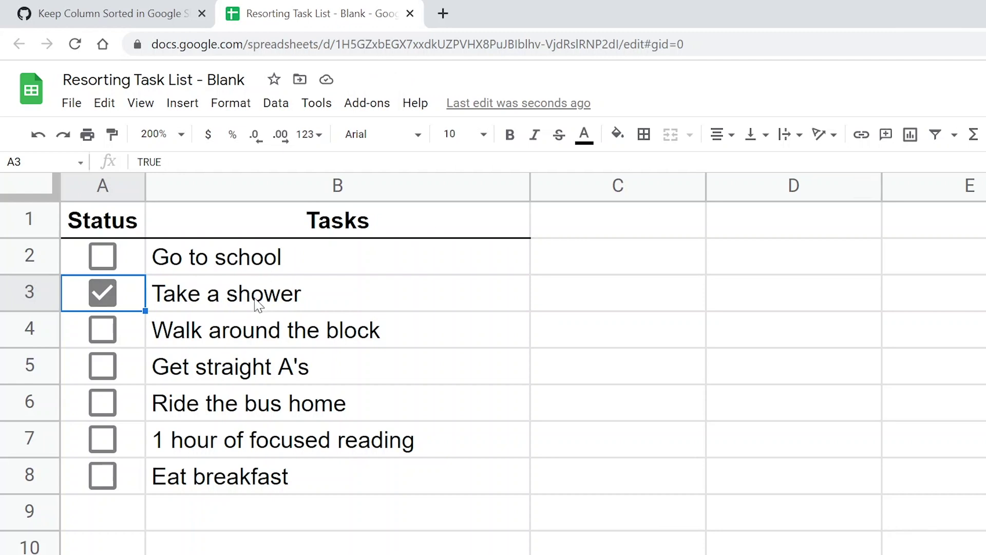
{"action": "left_click", "coordinate": [257, 304]}
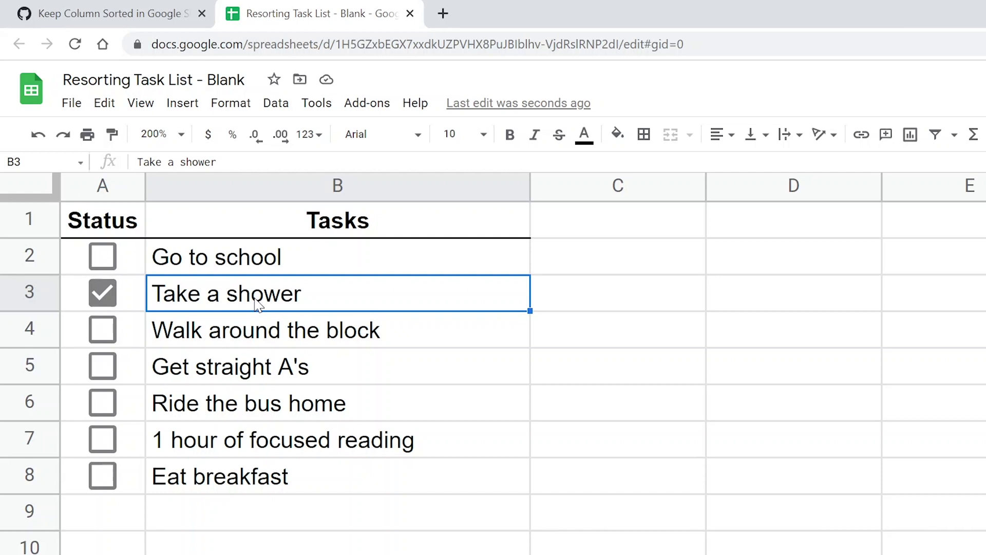
{"action": "left_click", "coordinate": [112, 302]}
{"action": "left_click", "coordinate": [107, 334]}
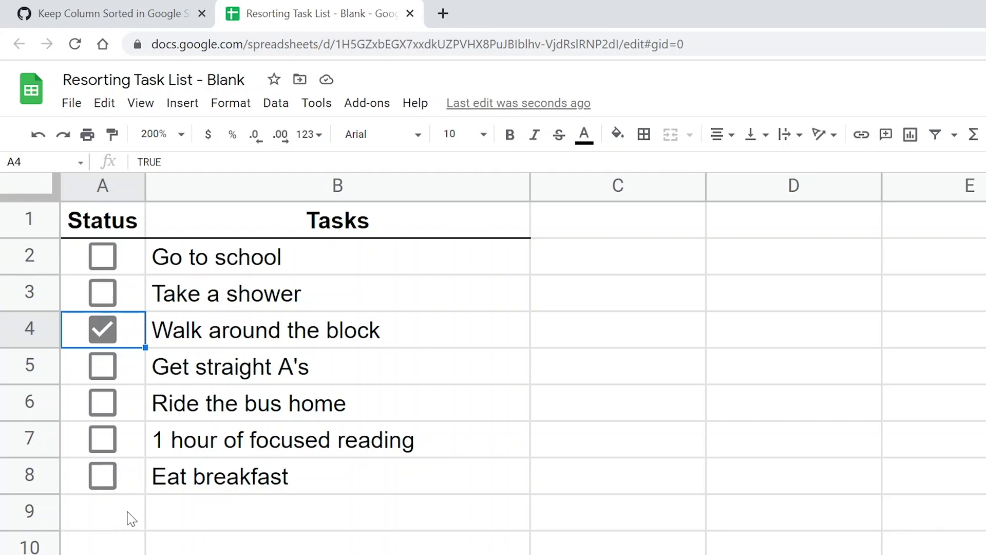
Step: Glance over the Keep Column Sorted script page, then return to the Resorting Task List spreadsheet
{"action": "left_click", "coordinate": [152, 22]}
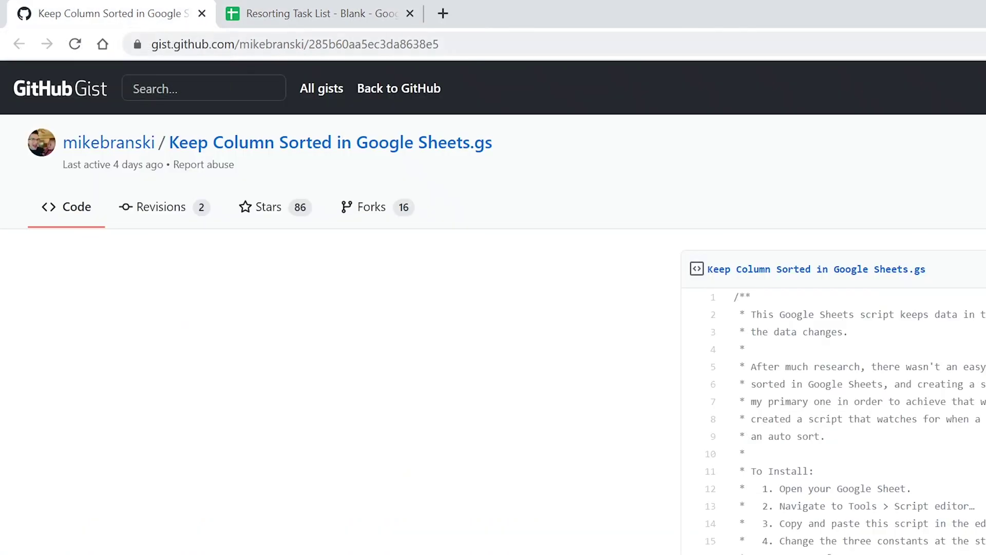
{"action": "scroll", "coordinate": [436, 95], "scroll_direction": "down", "scroll_amount": 13}
{"action": "scroll", "coordinate": [437, 95], "scroll_direction": "up", "scroll_amount": 12}
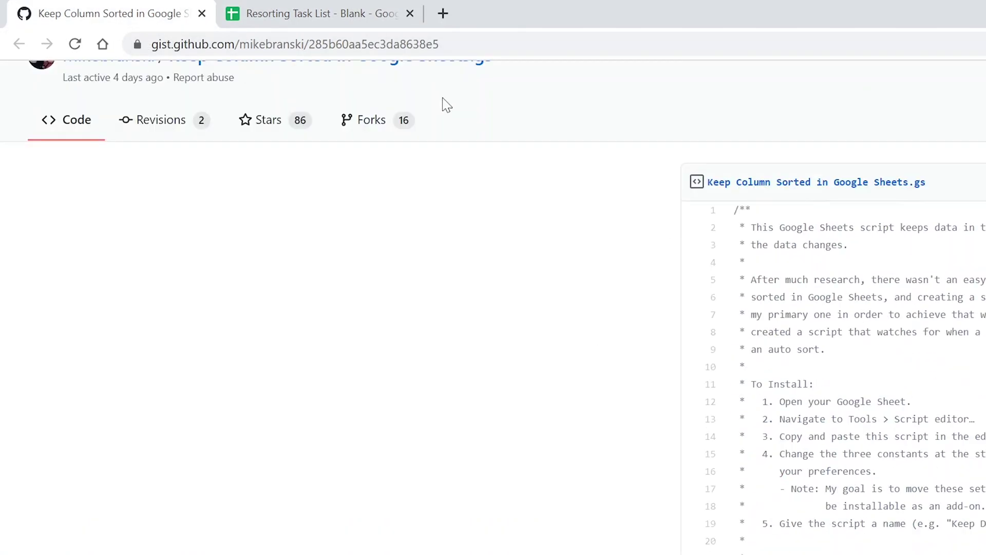
{"action": "left_click", "coordinate": [340, 12]}
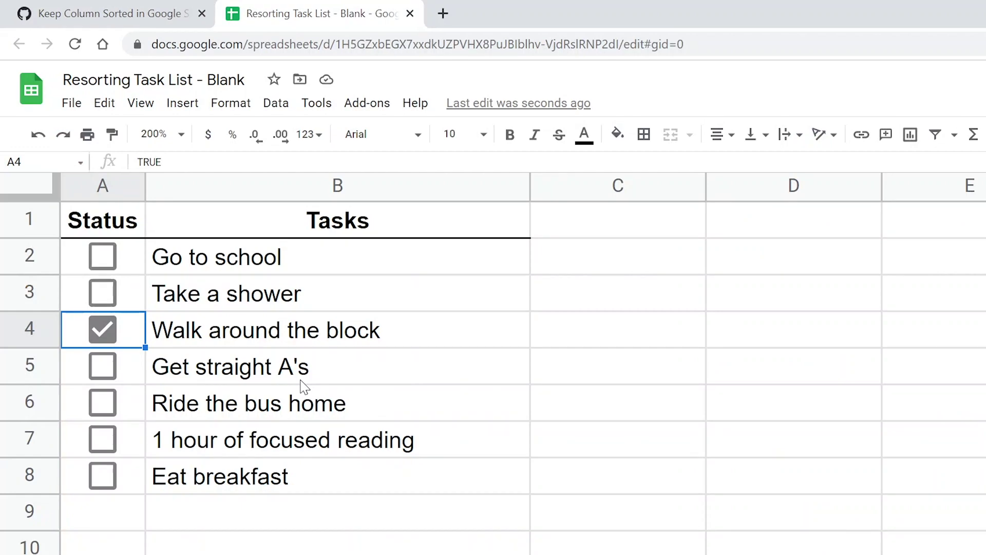
Step: Leave all seven tasks unchecked, briefly ticking and unticking Go to school as a demonstration
{"action": "left_click", "coordinate": [303, 383]}
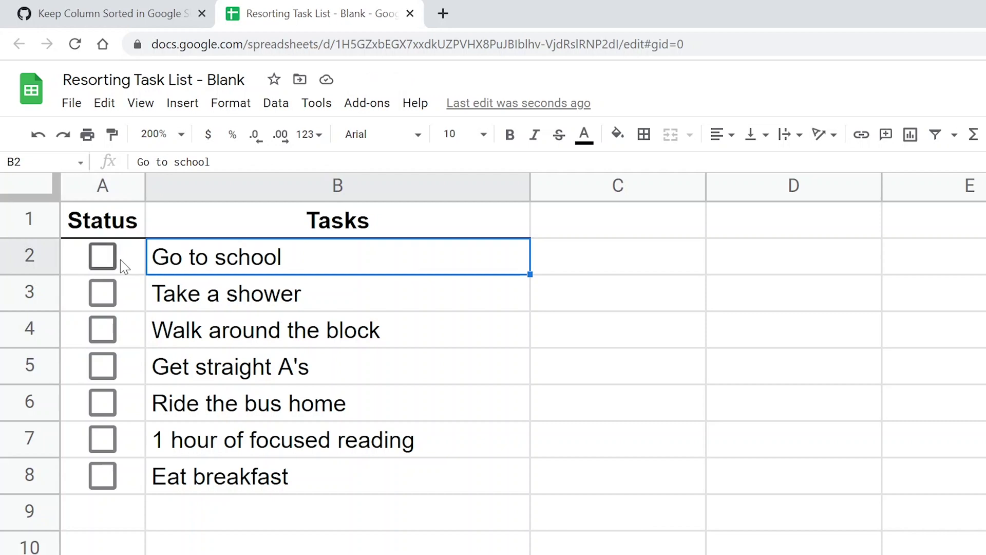
{"action": "left_click", "coordinate": [110, 260]}
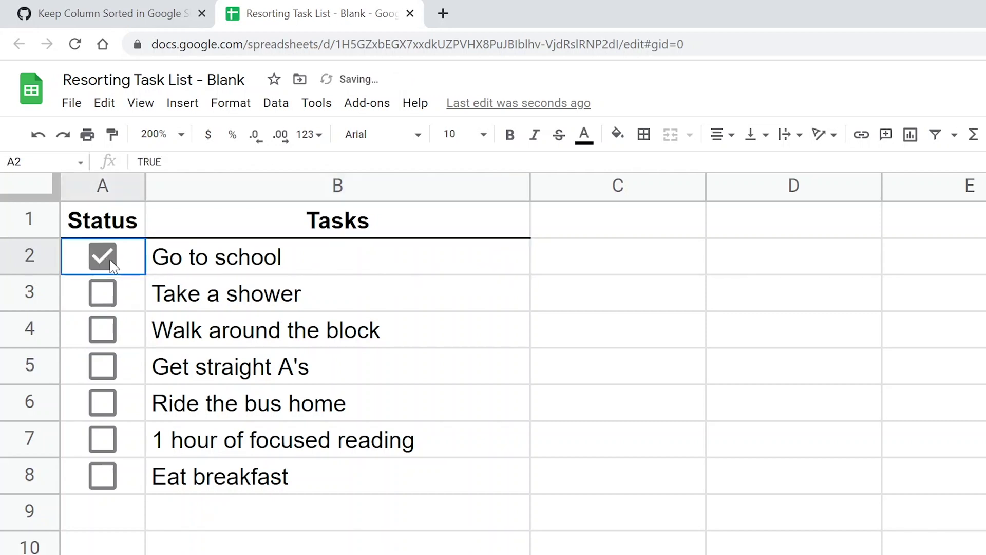
{"action": "left_click", "coordinate": [163, 263]}
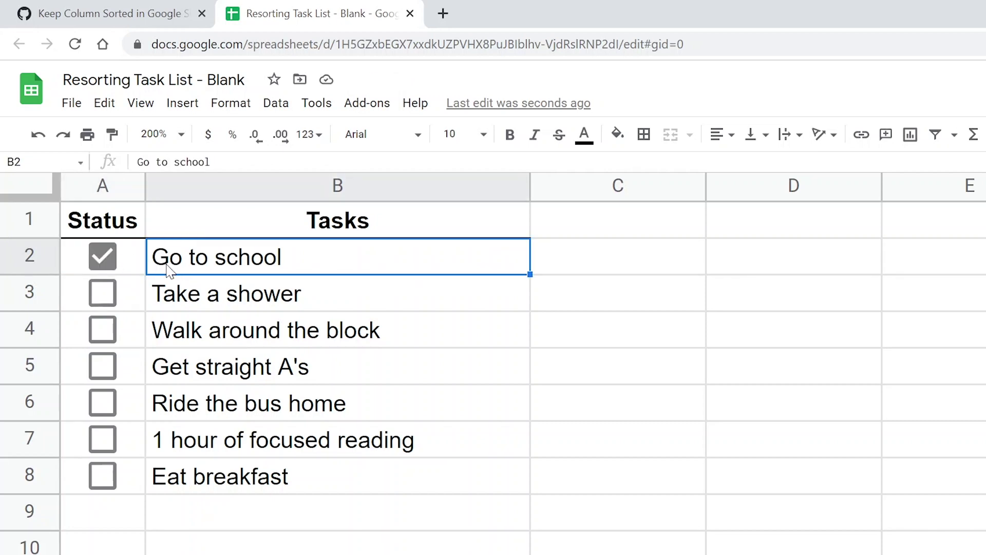
{"action": "left_click", "coordinate": [110, 260]}
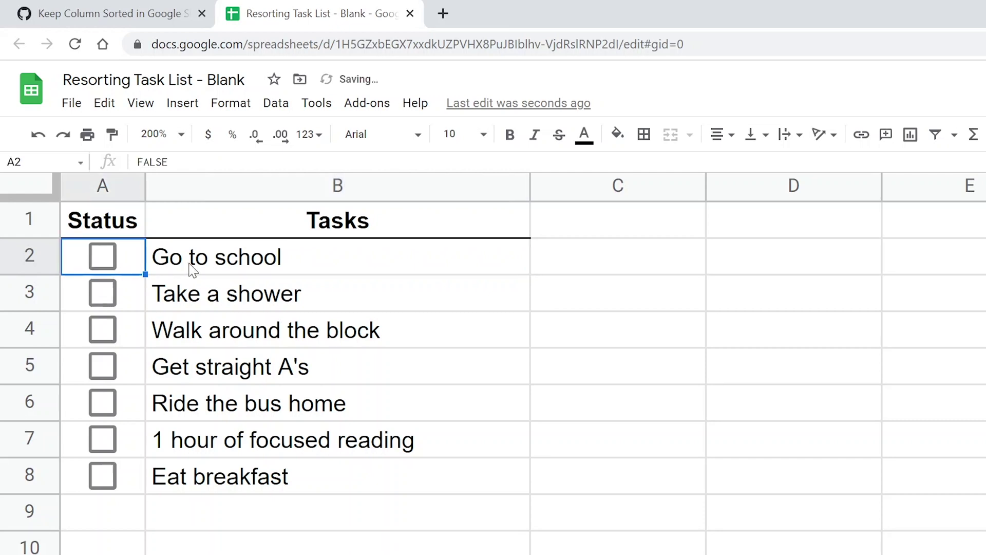
{"action": "left_click", "coordinate": [229, 268]}
Step: Select task names B2:B8 and add a conditional formatting rule for that range, showing its condition list
{"action": "left_click_drag", "start_coordinate": [229, 268], "coordinate": [245, 476]}
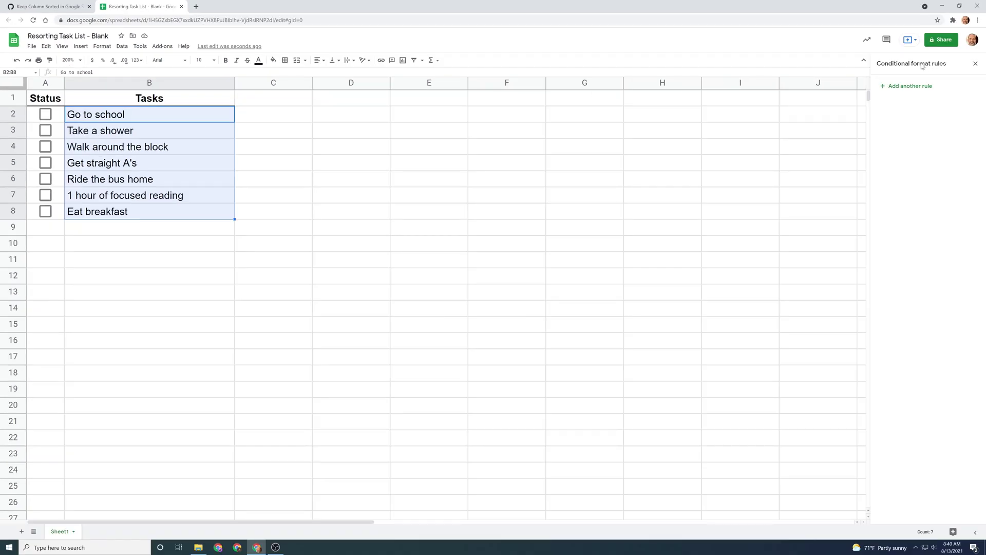
{"action": "left_click", "coordinate": [104, 49]}
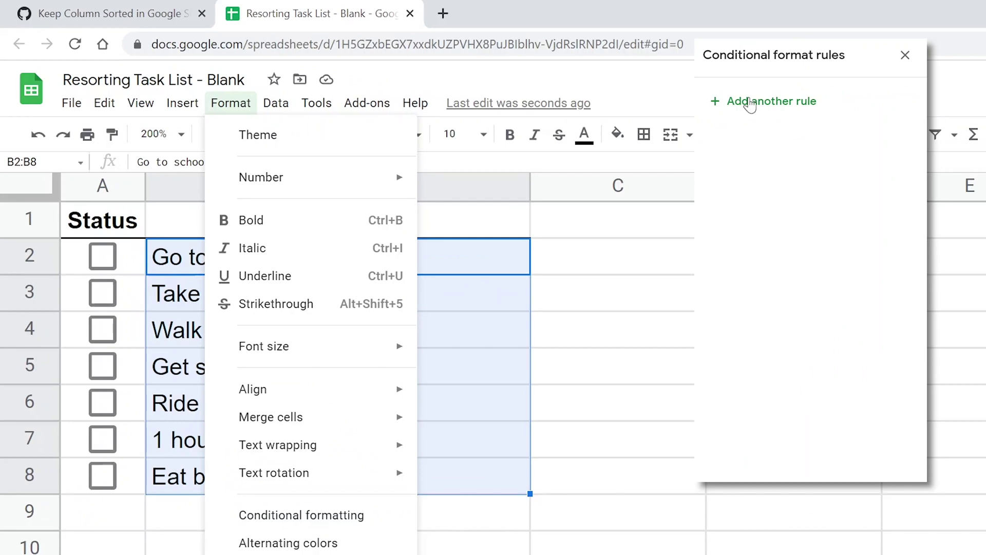
{"action": "left_click", "coordinate": [750, 102]}
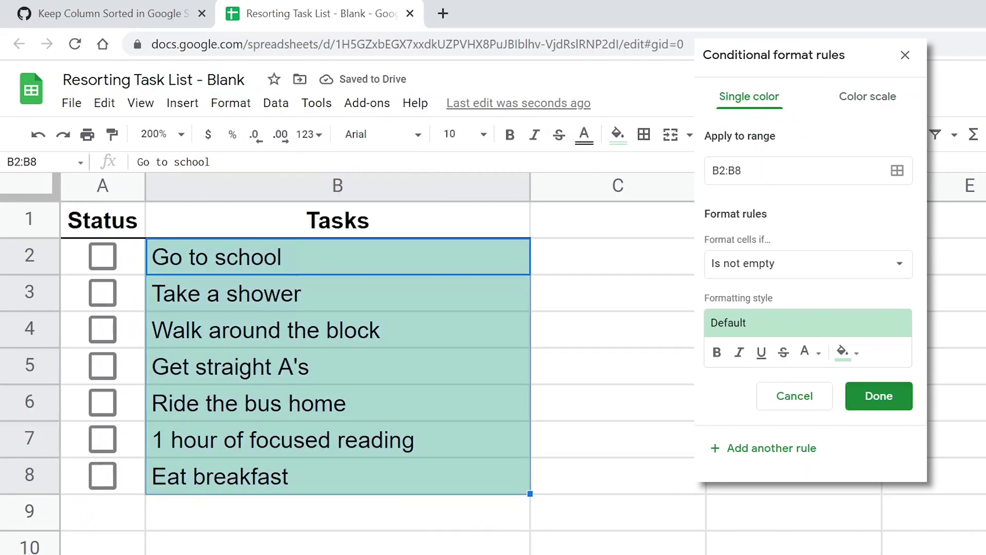
{"action": "left_click_drag", "start_coordinate": [742, 170], "coordinate": [718, 170]}
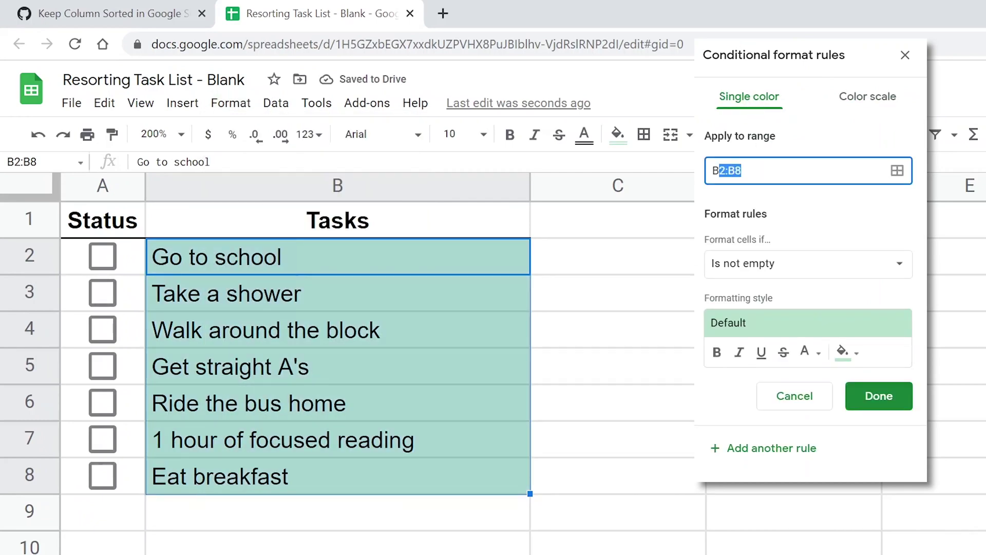
{"action": "left_click", "coordinate": [730, 171]}
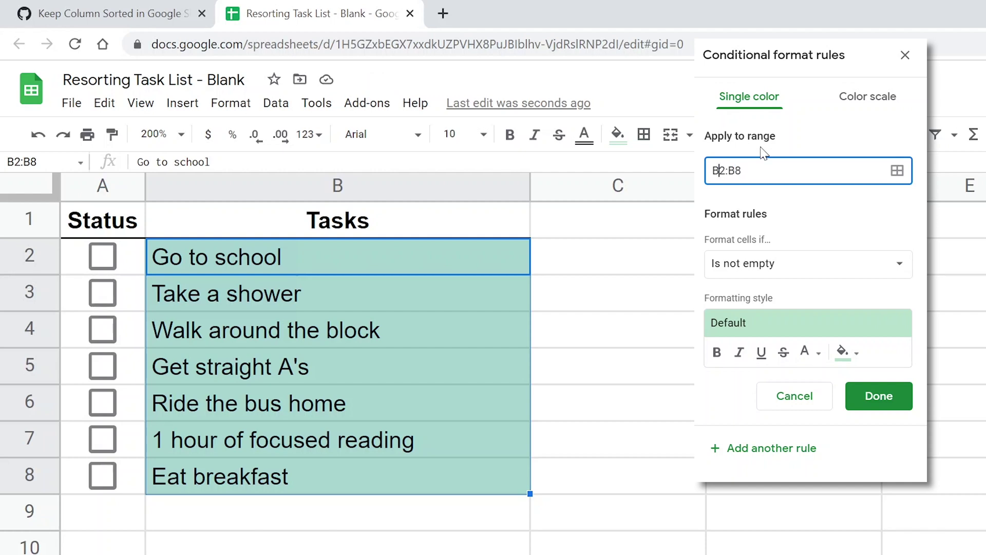
{"action": "left_click", "coordinate": [781, 171]}
{"action": "left_click", "coordinate": [735, 267]}
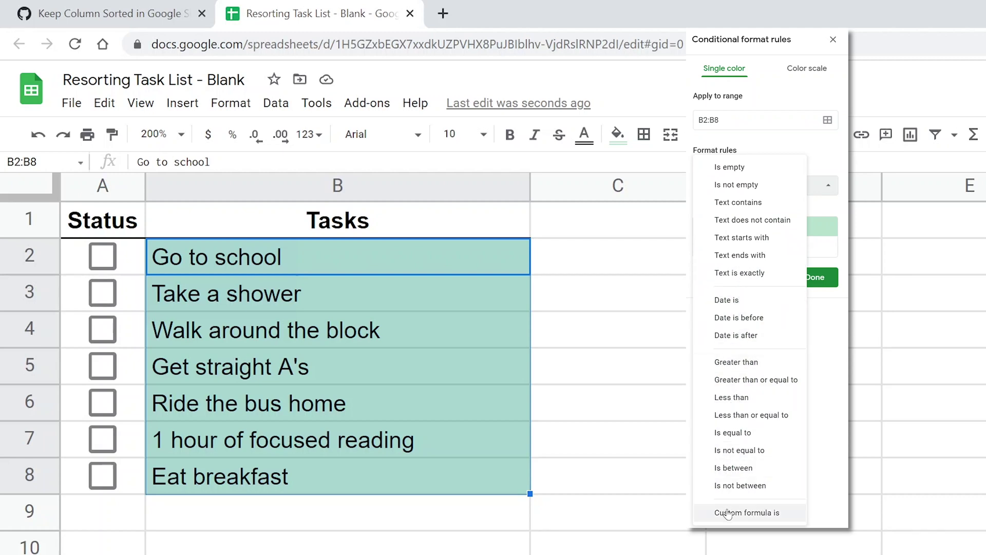
Step: Choose the 'Custom formula is' condition and enter the formula =A2=TRUE
{"action": "left_click", "coordinate": [728, 512]}
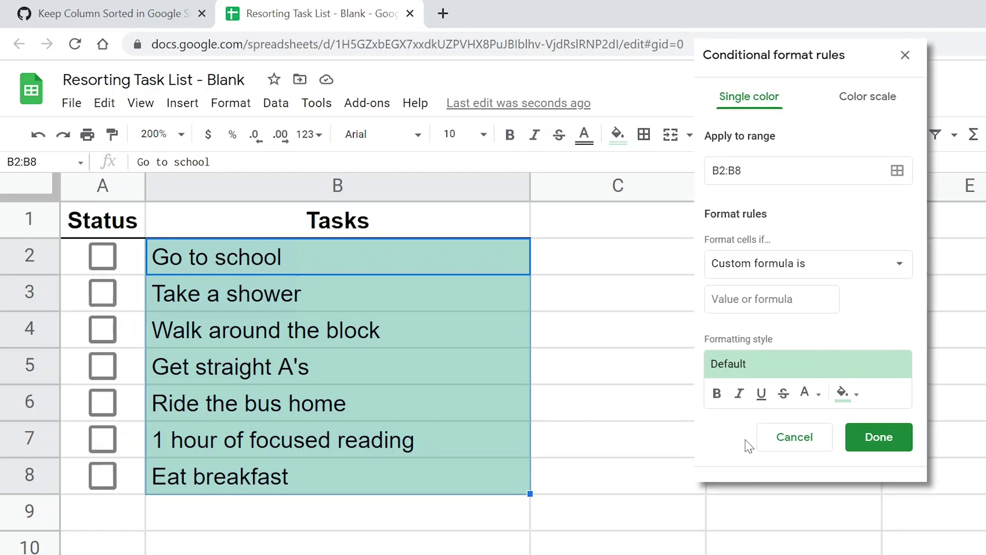
{"action": "left_click", "coordinate": [772, 299]}
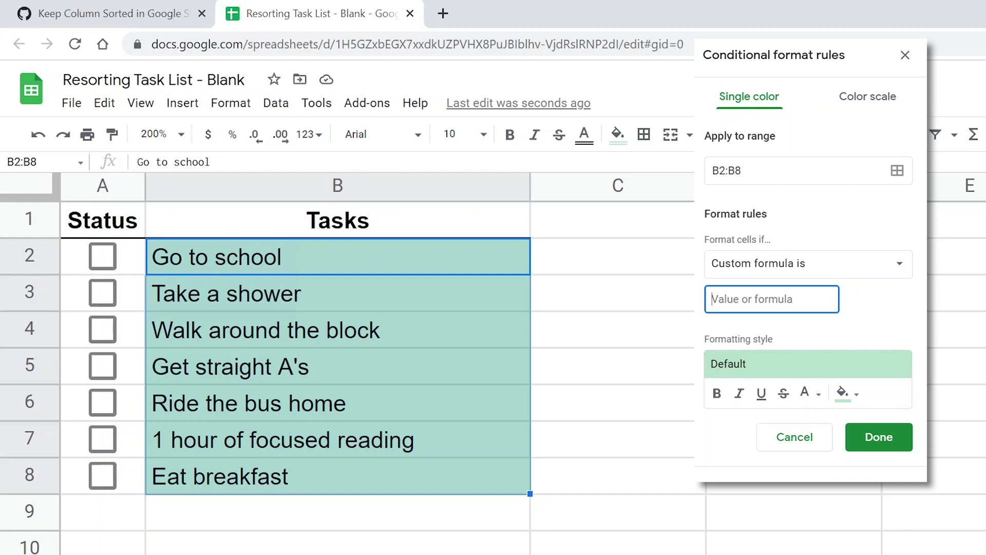
{"action": "type", "text": "="}
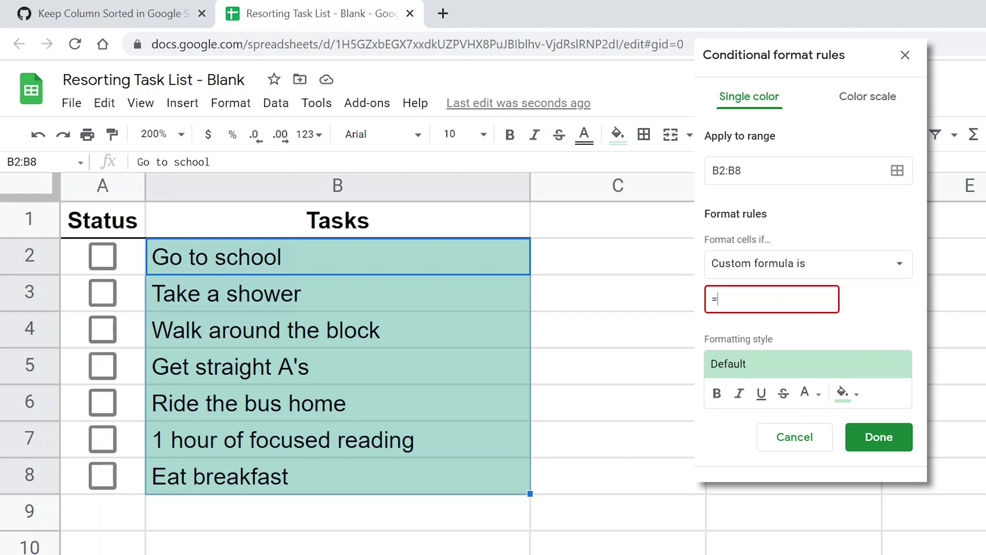
{"action": "type", "text": "A2=TRUE"}
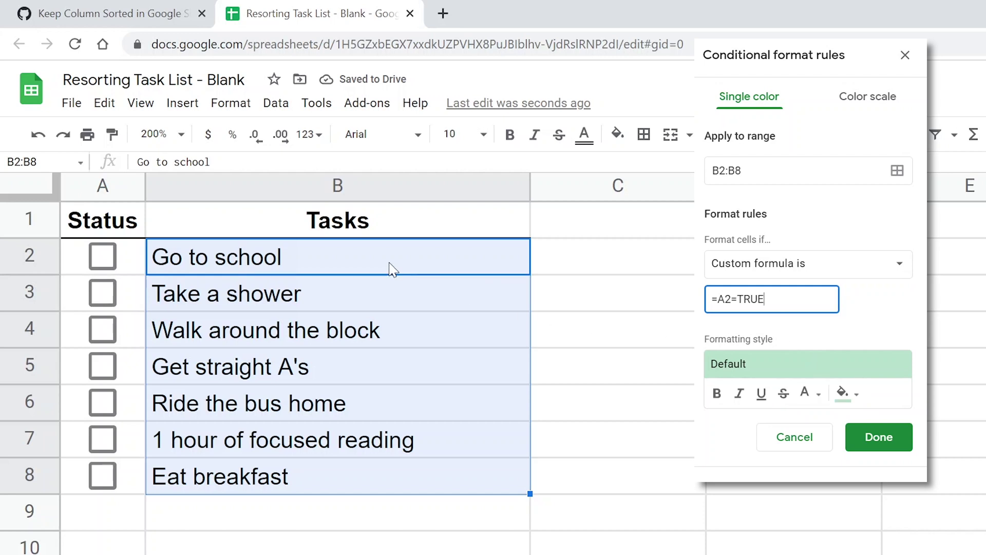
Step: Test the rule with Go to school, then give matching tasks strikethrough and a light grey fill
{"action": "left_click", "coordinate": [105, 259]}
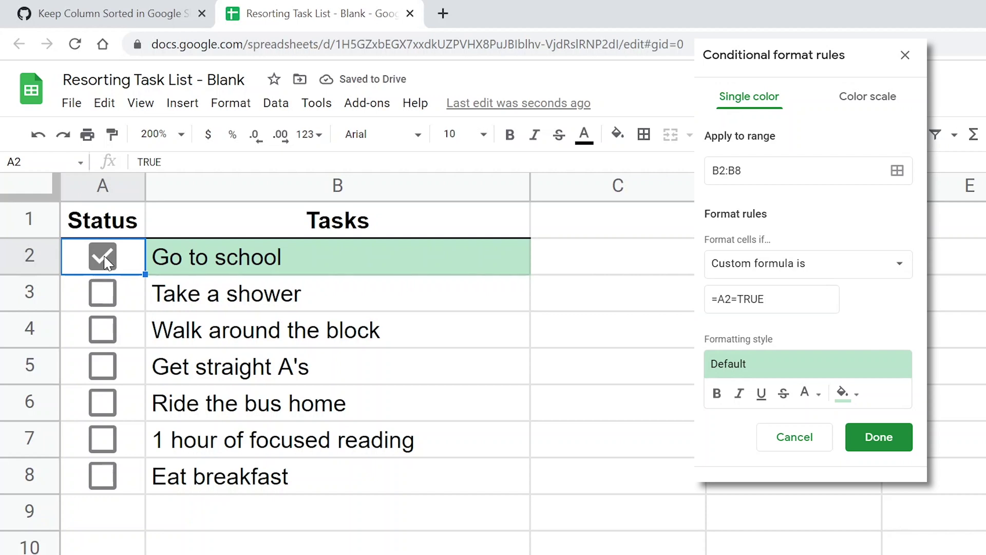
{"action": "left_click", "coordinate": [105, 260]}
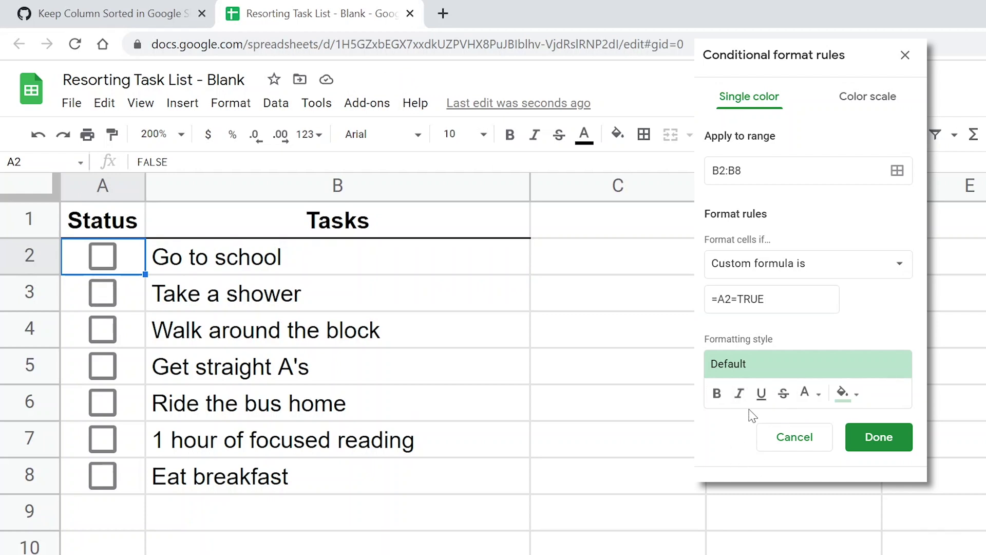
{"action": "left_click", "coordinate": [782, 400]}
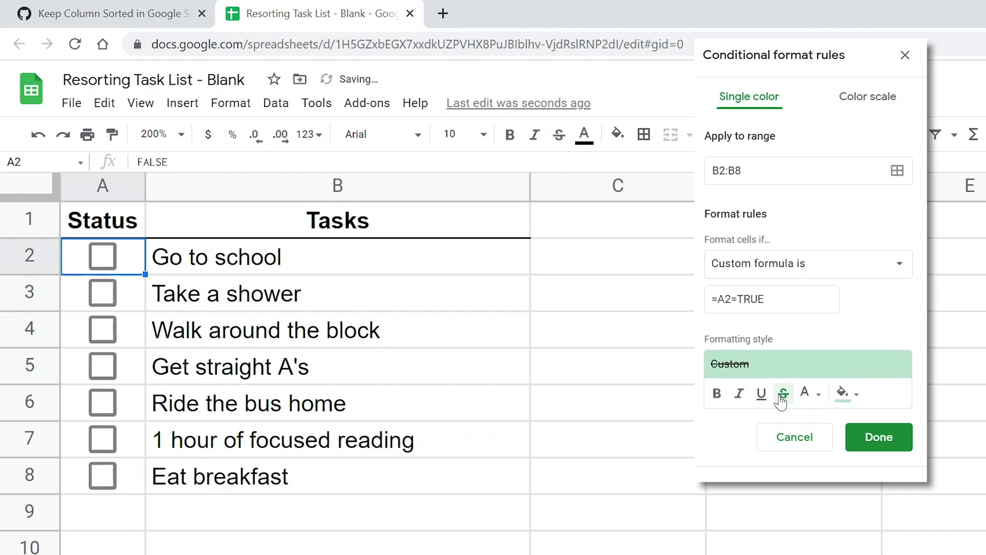
{"action": "left_click", "coordinate": [843, 393]}
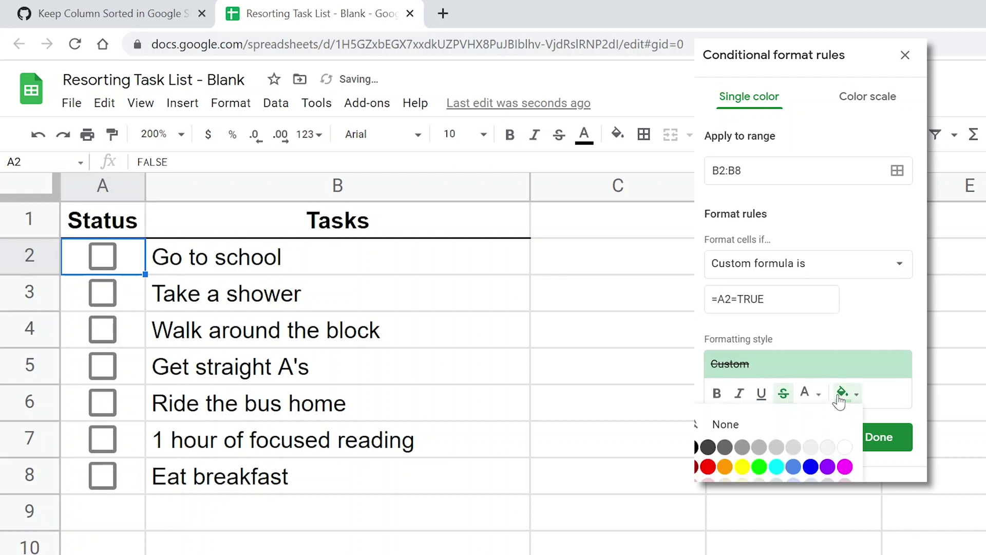
{"action": "left_click", "coordinate": [793, 448]}
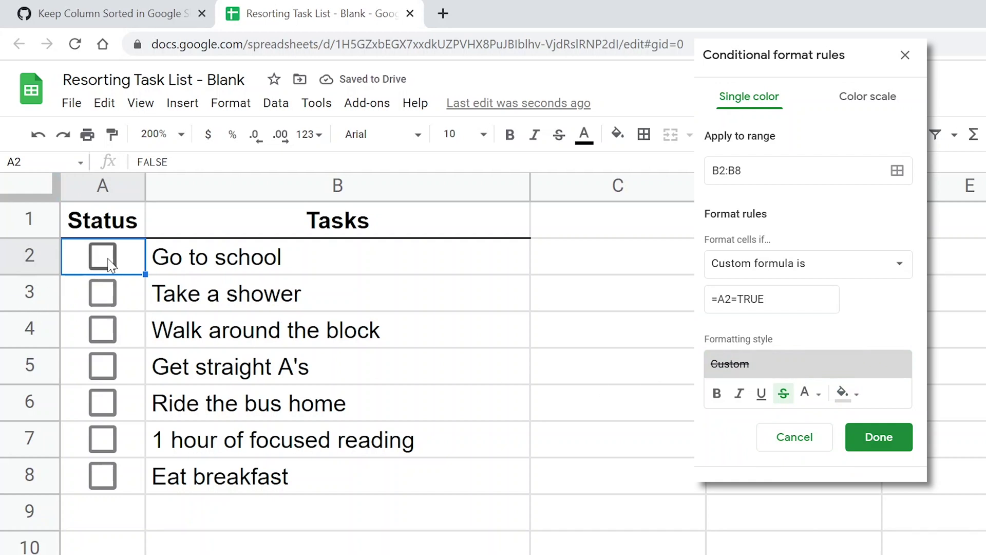
Step: Set the rule's text colour to dark gray, with Go to school and Get straight A's ticked
{"action": "left_click", "coordinate": [109, 263]}
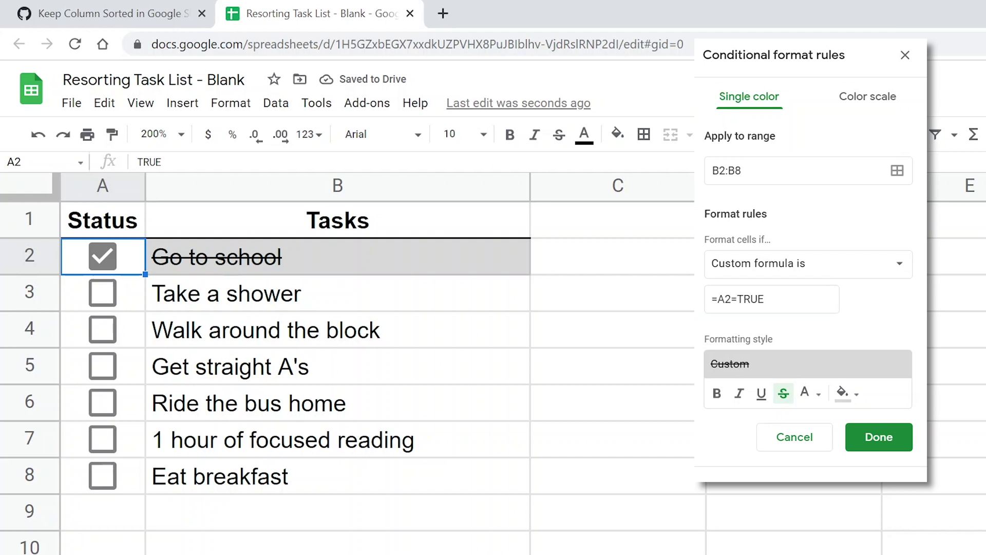
{"action": "left_click", "coordinate": [808, 394]}
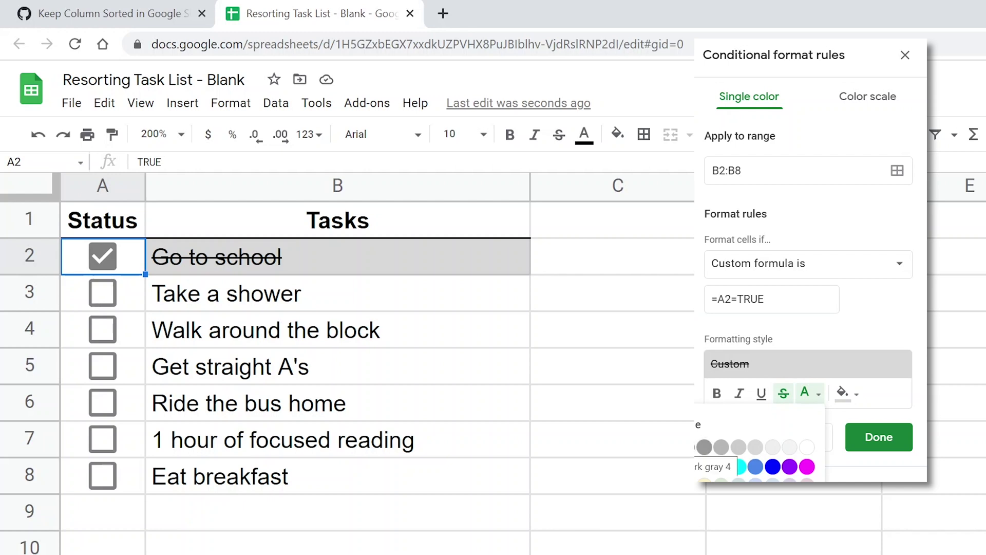
{"action": "left_click", "coordinate": [703, 447]}
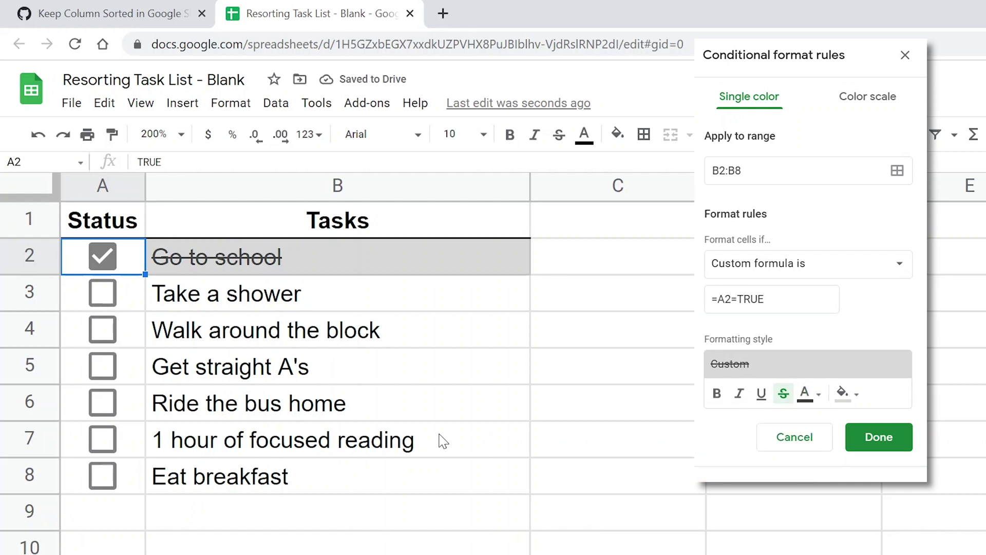
{"action": "left_click", "coordinate": [109, 363]}
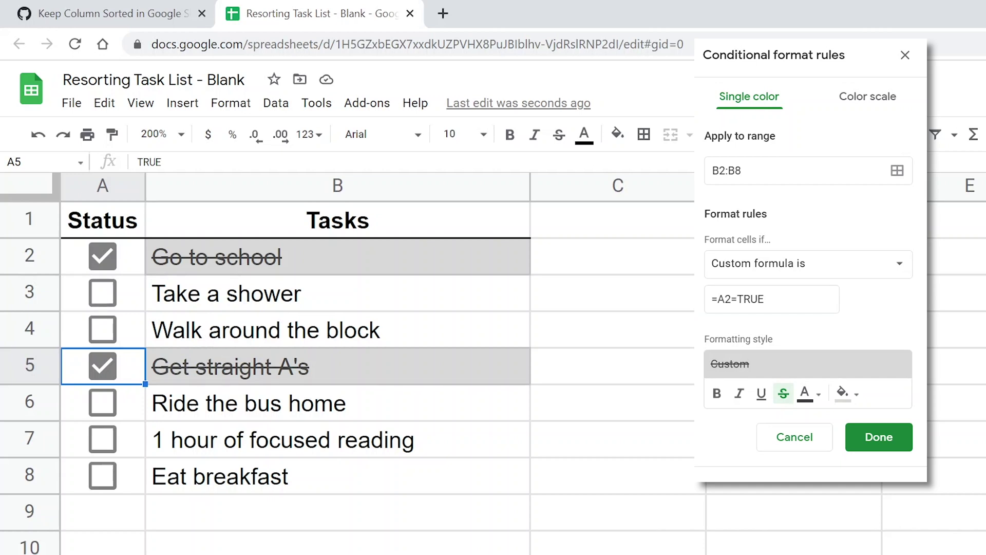
Step: Save the strikethrough rule and close the conditional formatting panel
{"action": "left_click", "coordinate": [877, 450]}
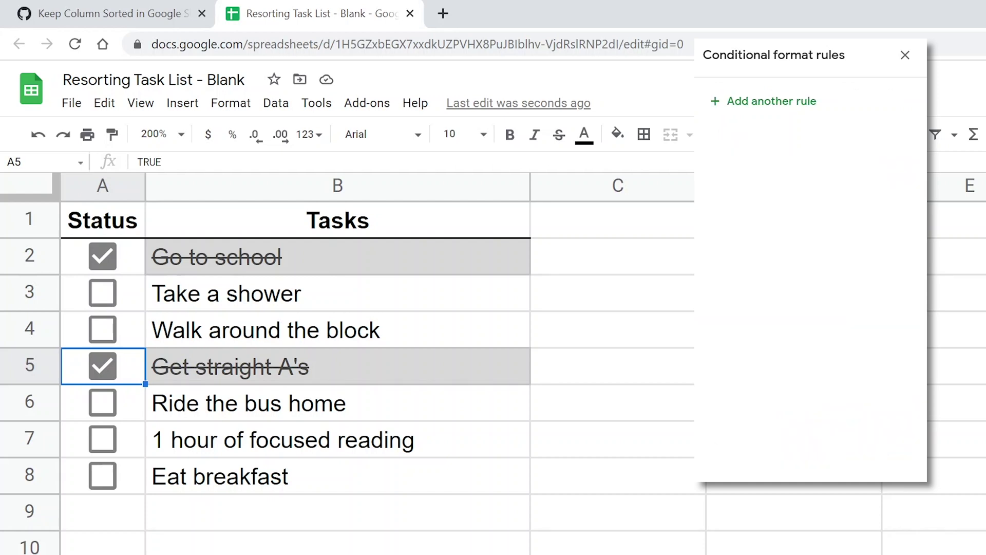
{"action": "left_click", "coordinate": [905, 55]}
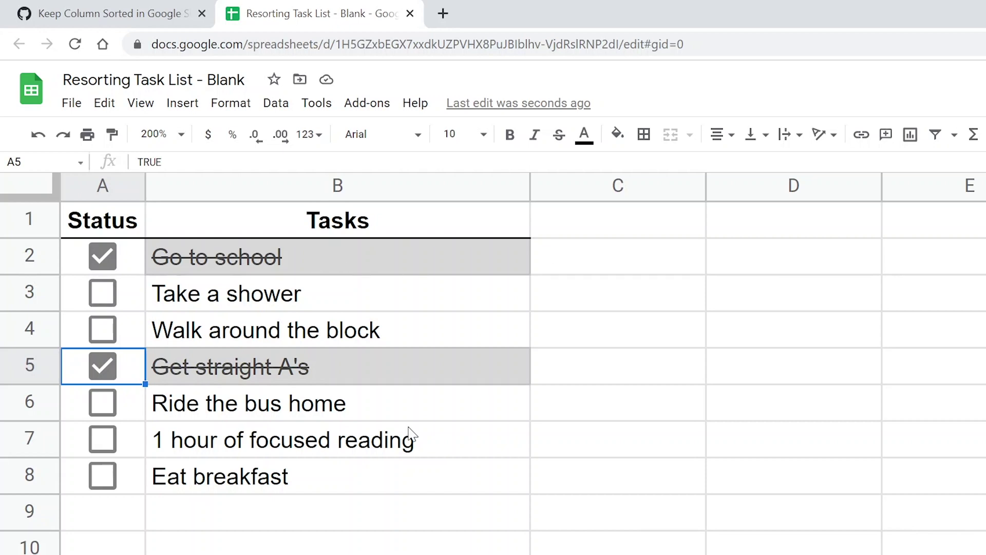
{"action": "left_click", "coordinate": [315, 327]}
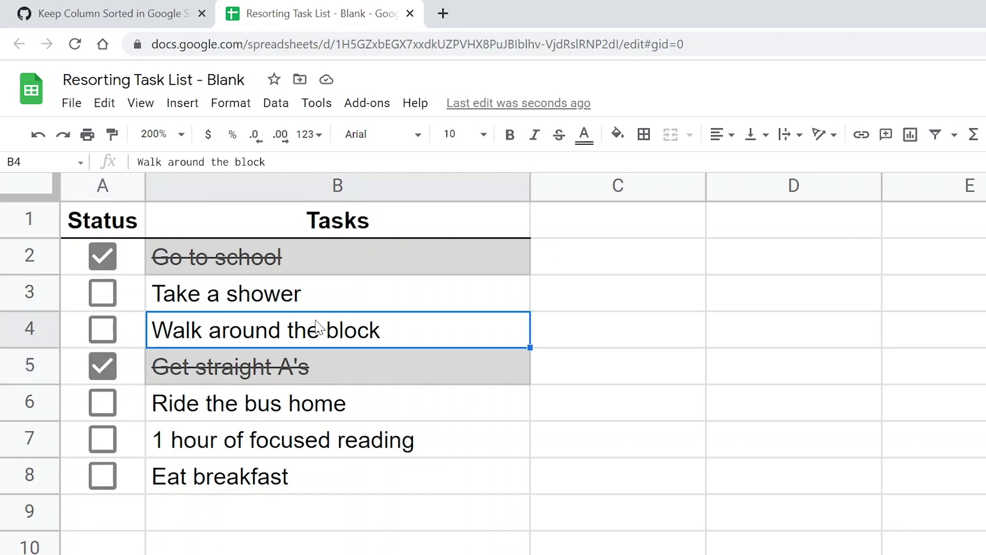
Step: Add a filter from the Status header, widen column A, and sort Status A→Z
{"action": "left_click", "coordinate": [98, 225]}
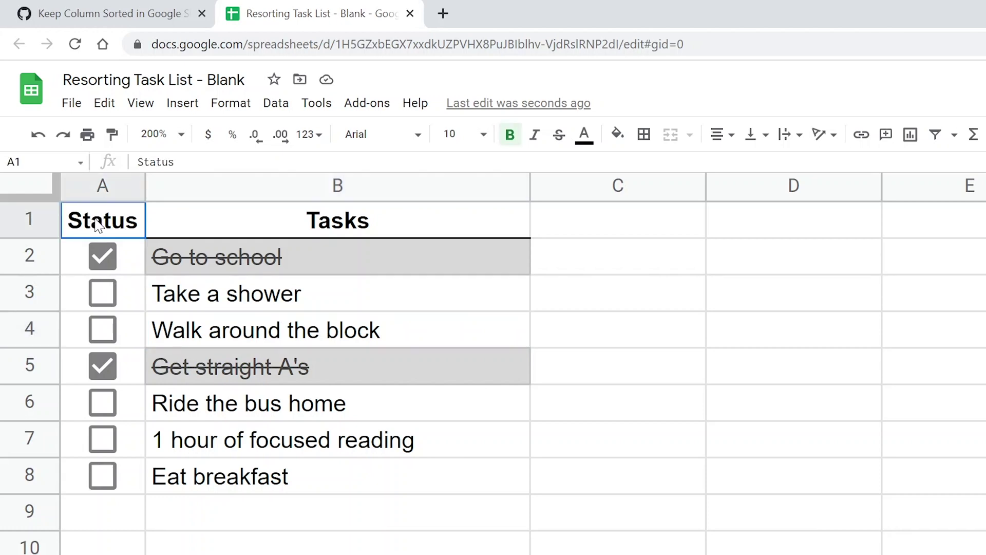
{"action": "left_click", "coordinate": [275, 106]}
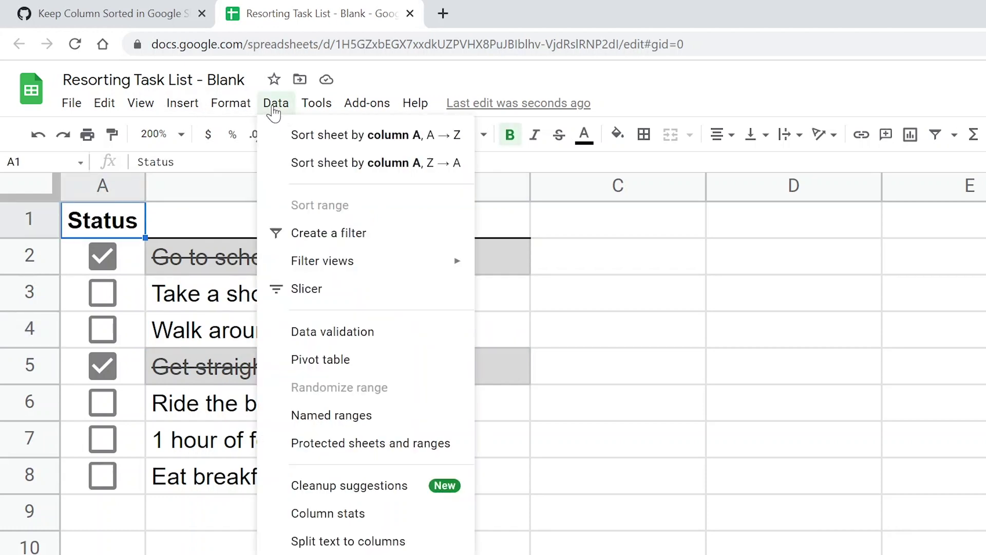
{"action": "left_click", "coordinate": [308, 234]}
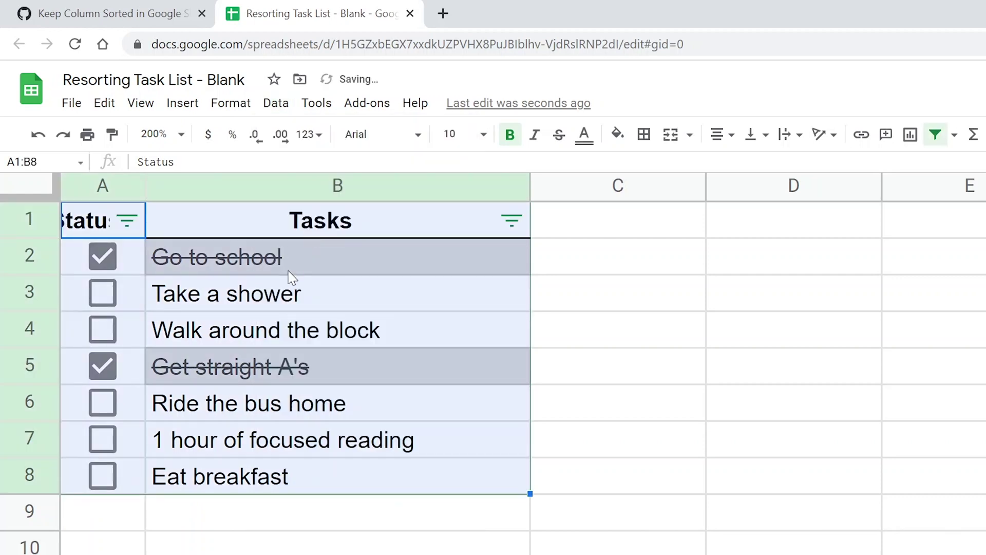
{"action": "left_click_drag", "start_coordinate": [143, 191], "coordinate": [206, 190]}
{"action": "left_click", "coordinate": [186, 266]}
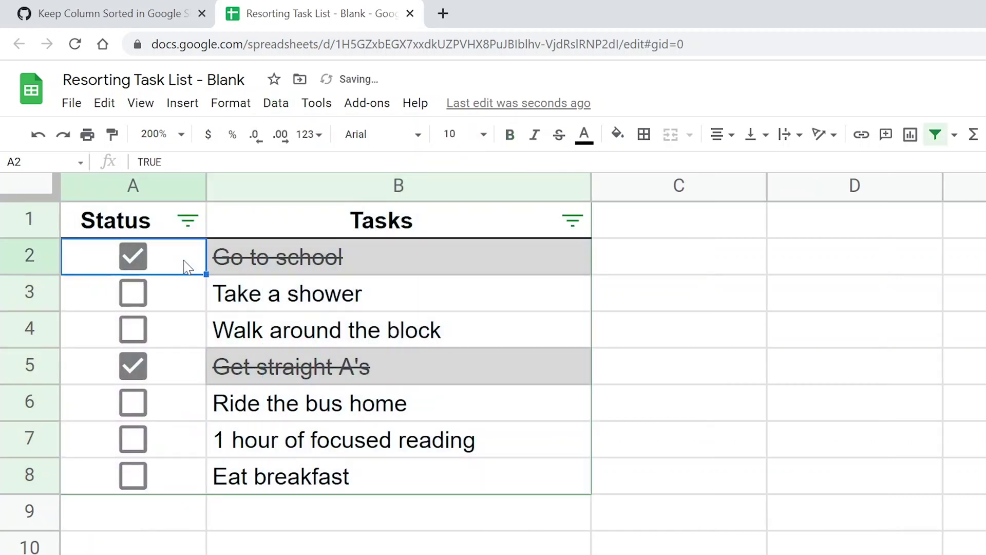
{"action": "left_click", "coordinate": [187, 222]}
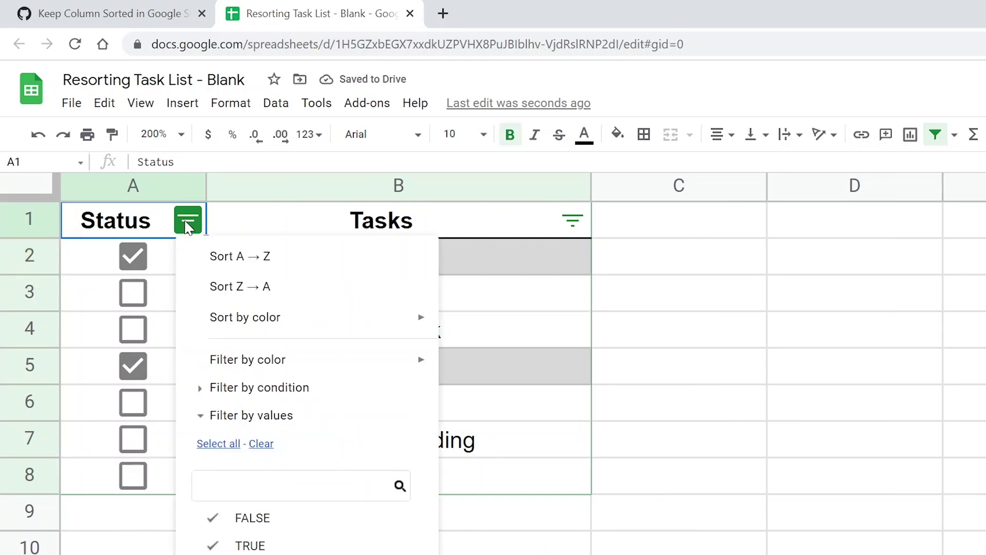
{"action": "left_click", "coordinate": [207, 256]}
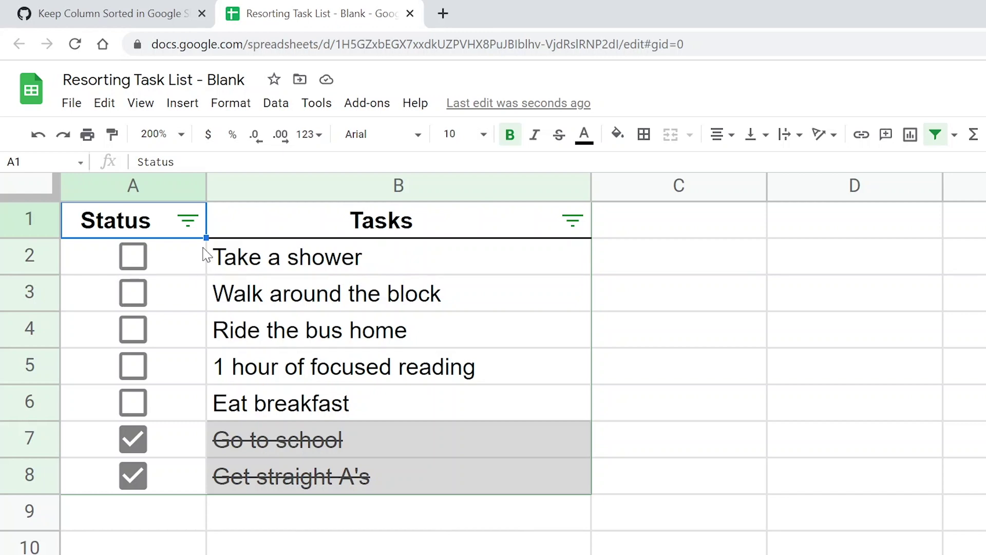
Step: Undo the Status sort to restore the original task order, then turn off the filter
{"action": "left_click", "coordinate": [41, 135]}
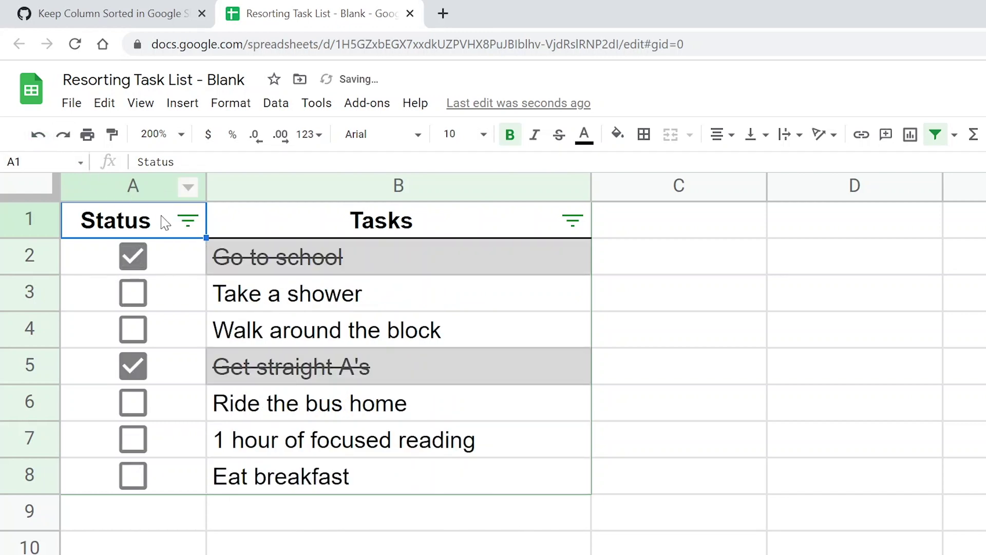
{"action": "left_click", "coordinate": [276, 103]}
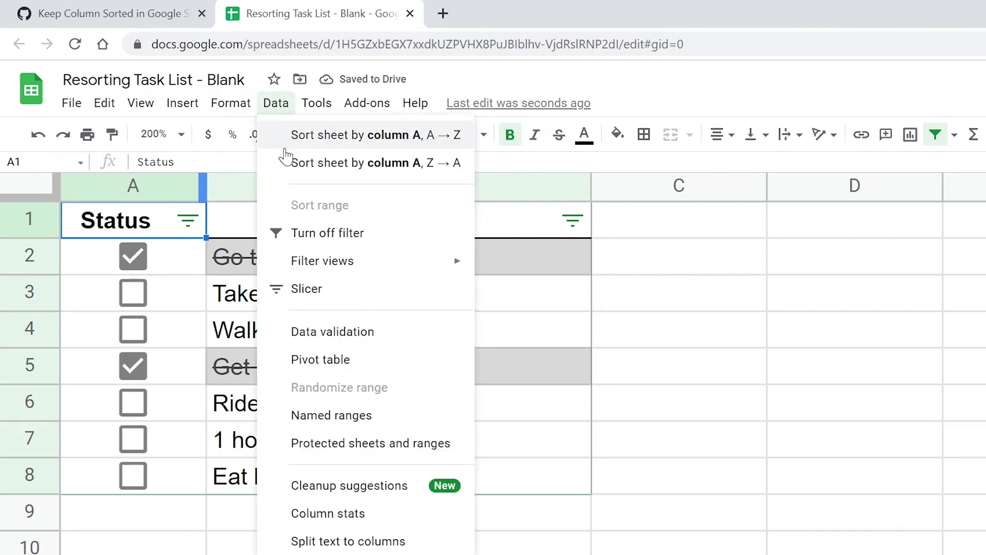
{"action": "left_click", "coordinate": [300, 232]}
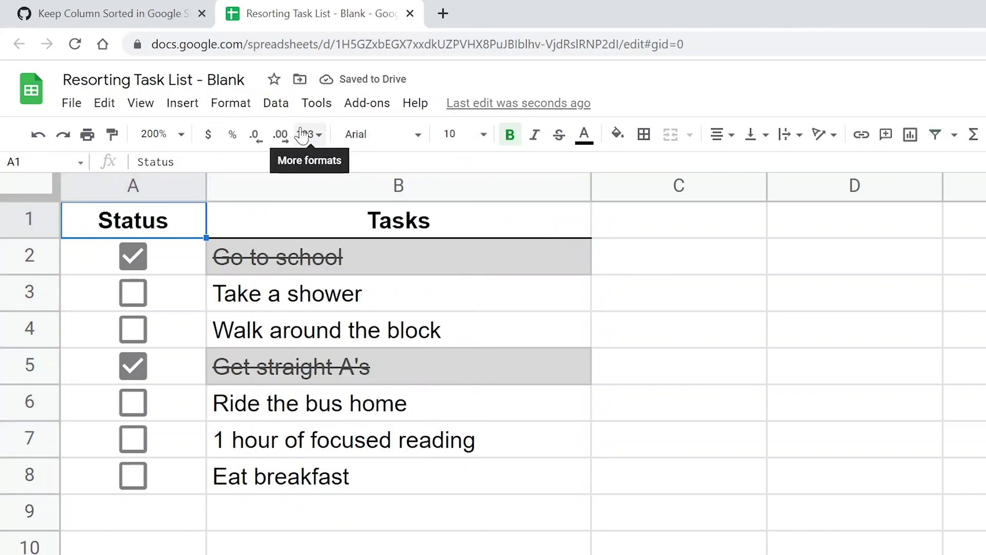
Step: Open the Script editor, delete the default Code.gs code, and rename the project Auto Sort
{"action": "left_click", "coordinate": [324, 105]}
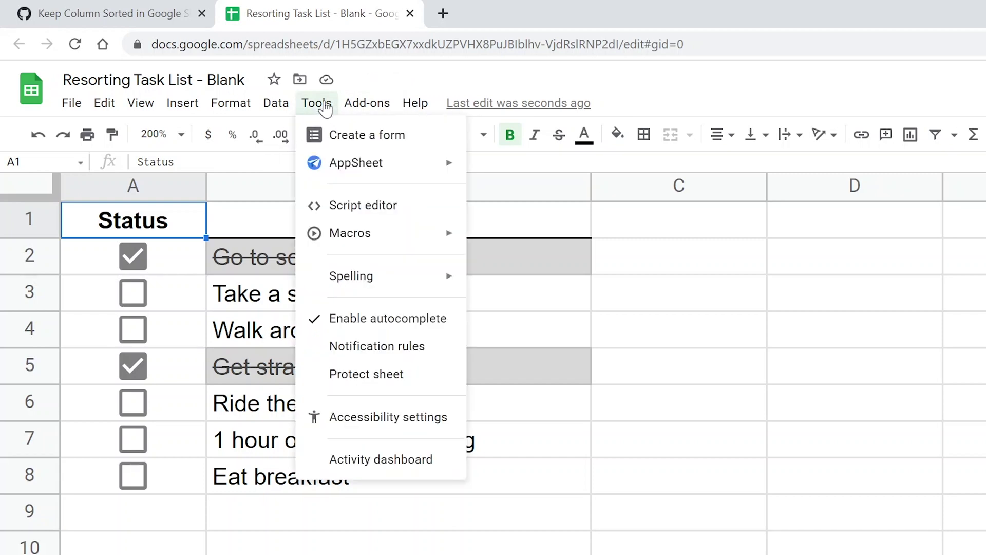
{"action": "left_click", "coordinate": [346, 205]}
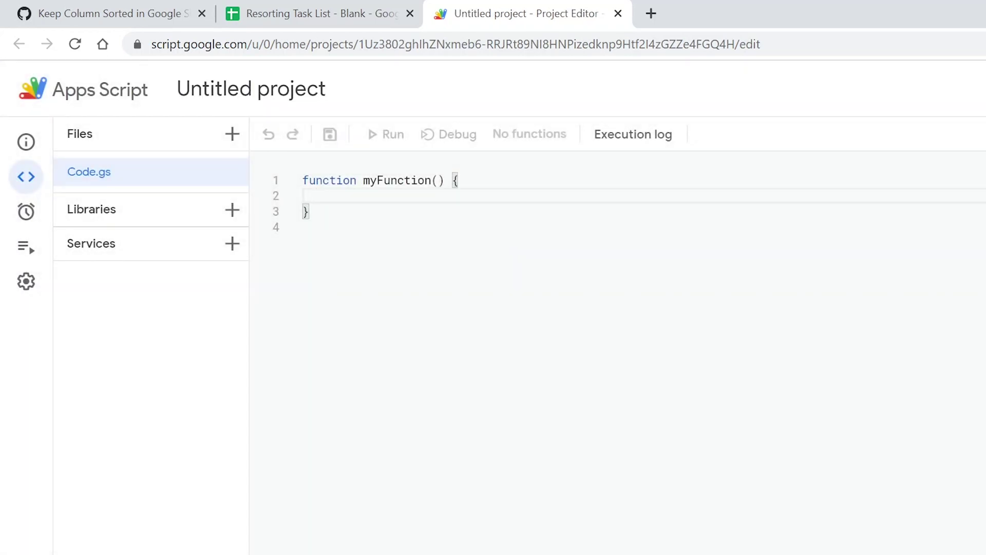
{"action": "left_click", "coordinate": [308, 226]}
{"action": "left_click_drag", "start_coordinate": [308, 227], "coordinate": [281, 174]}
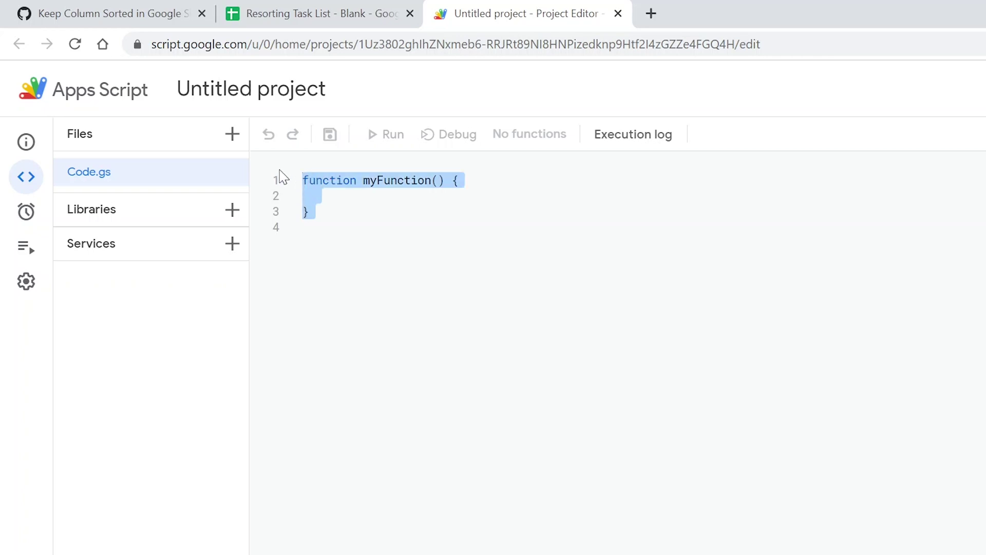
{"action": "key", "text": "BackSpace"}
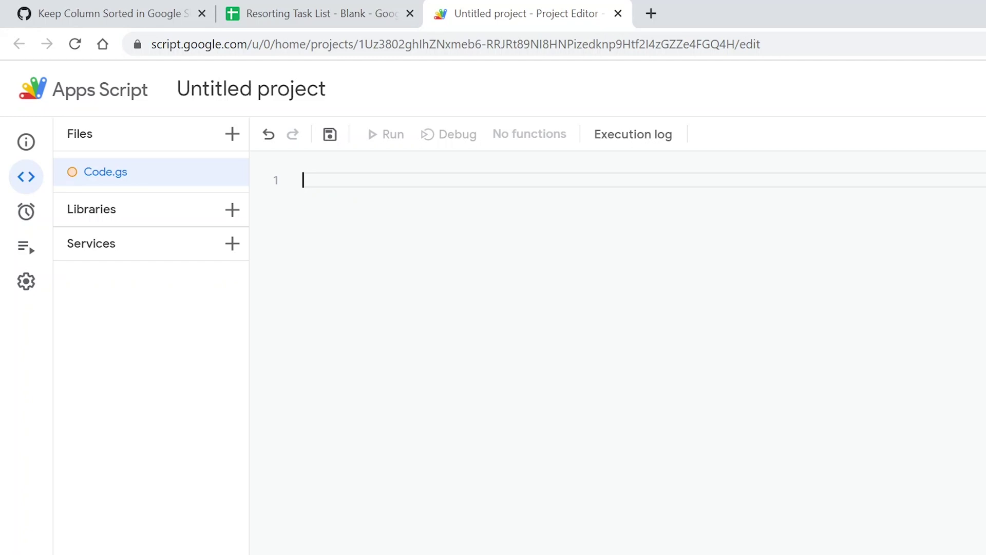
{"action": "left_click", "coordinate": [297, 97]}
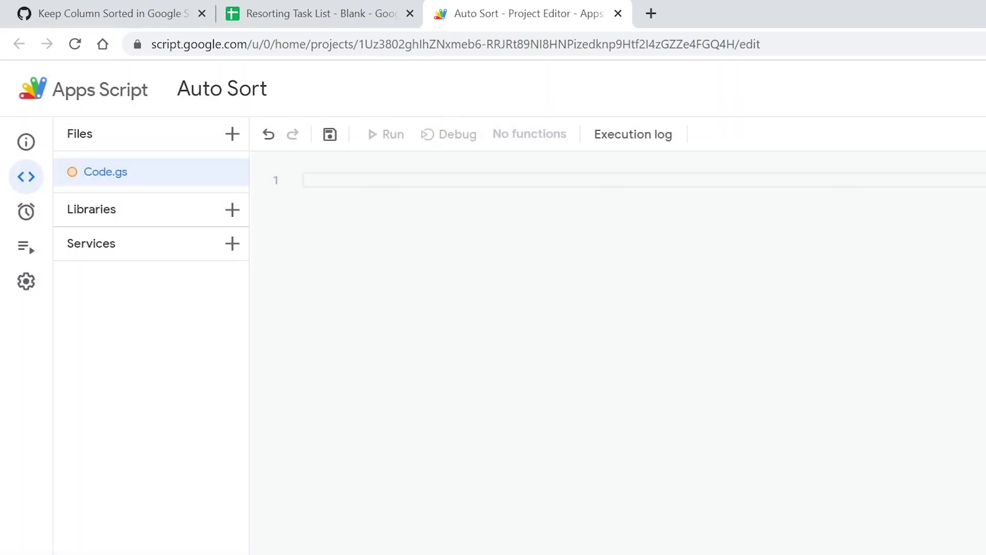
Step: Open the Keep Column Sorted gist as raw text, select all its code, and return to Auto Sort
{"action": "left_click", "coordinate": [141, 18]}
{"action": "scroll", "coordinate": [518, 255], "scroll_direction": "up", "scroll_amount": 2}
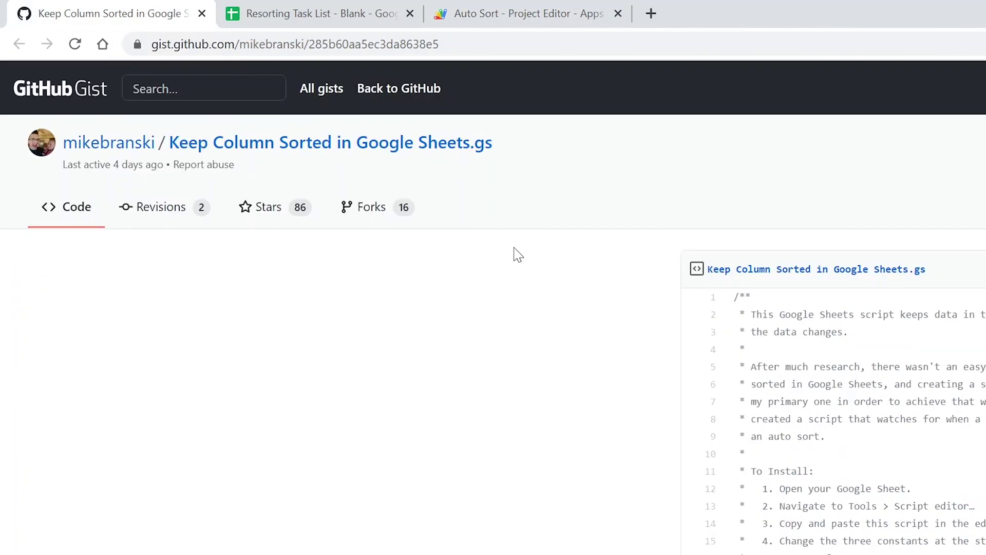
{"action": "mouse_move", "coordinate": [94, 153]}
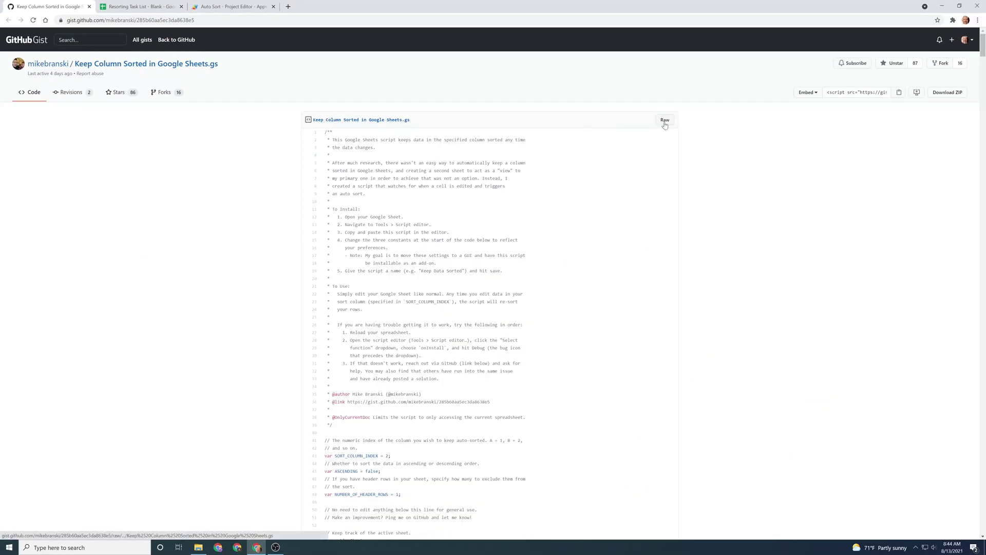
{"action": "left_click", "coordinate": [665, 121]}
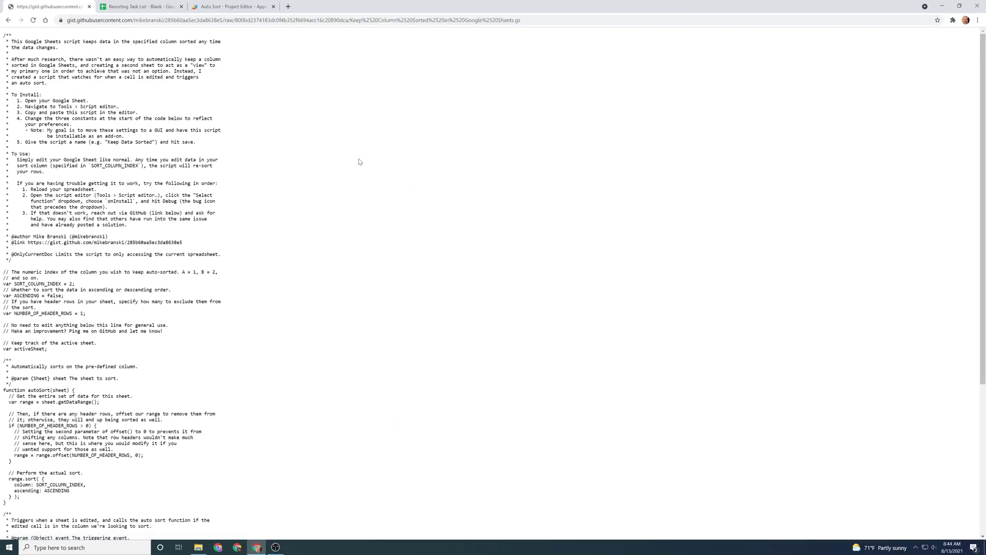
{"action": "key", "text": "ctrl+a"}
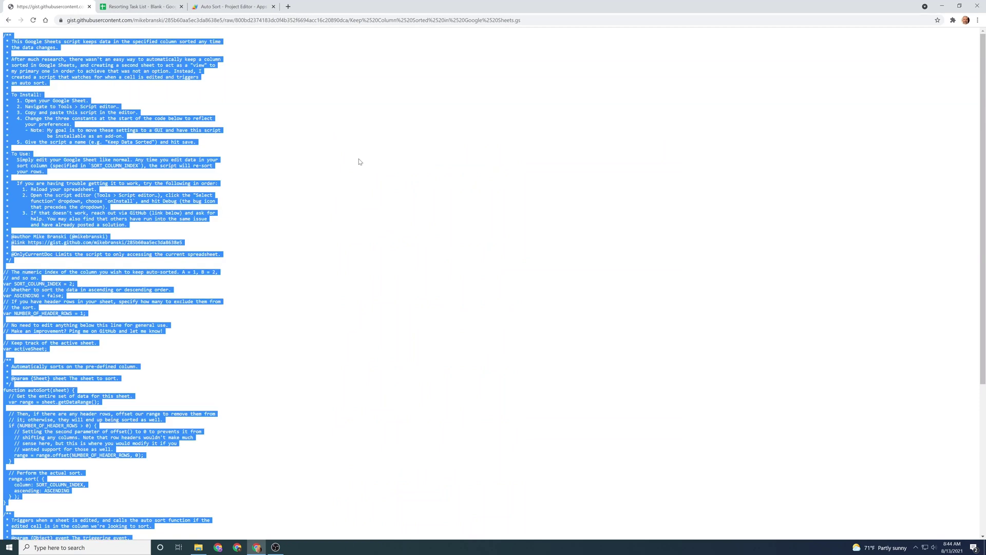
{"action": "left_click", "coordinate": [237, 11]}
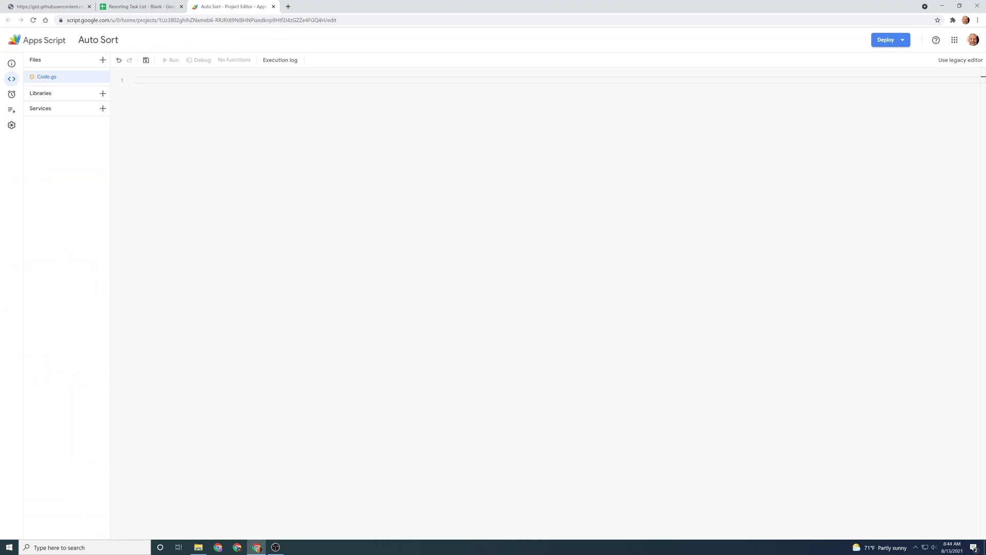
Step: Paste the gist sort script into Code.gs and look over its configuration constants
{"action": "key", "text": "ctrl+v"}
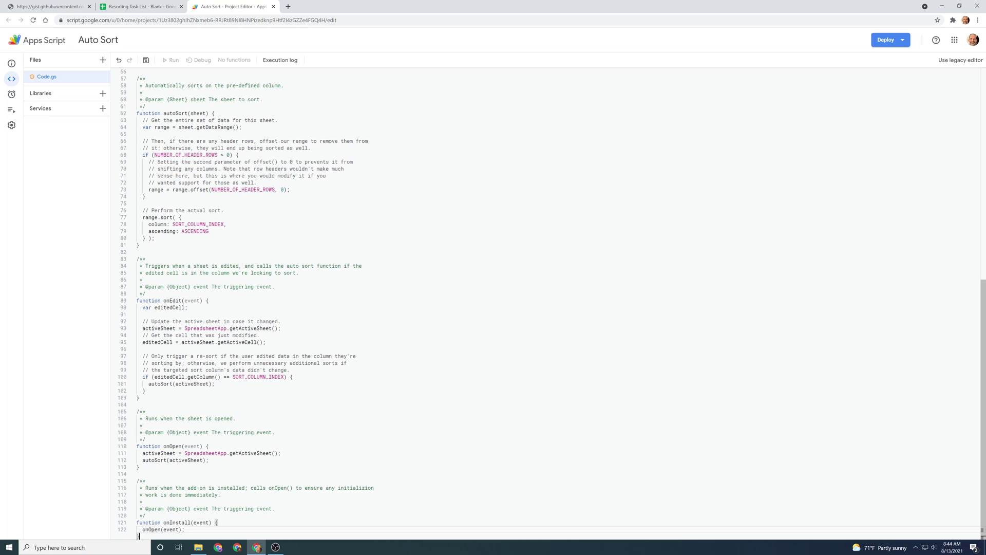
{"action": "scroll", "coordinate": [553, 304], "scroll_direction": "up", "scroll_amount": 8}
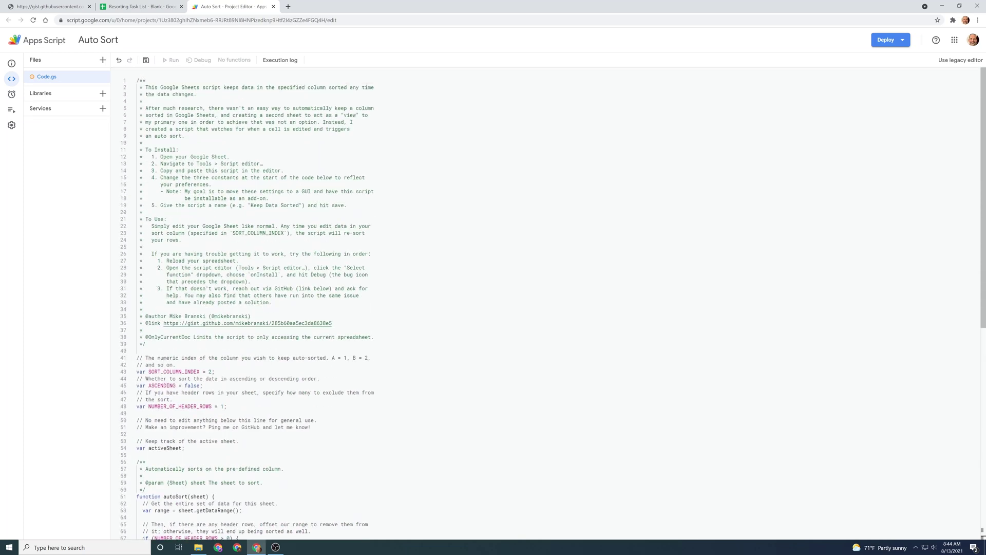
{"action": "scroll", "coordinate": [554, 303], "scroll_direction": "down", "scroll_amount": 1}
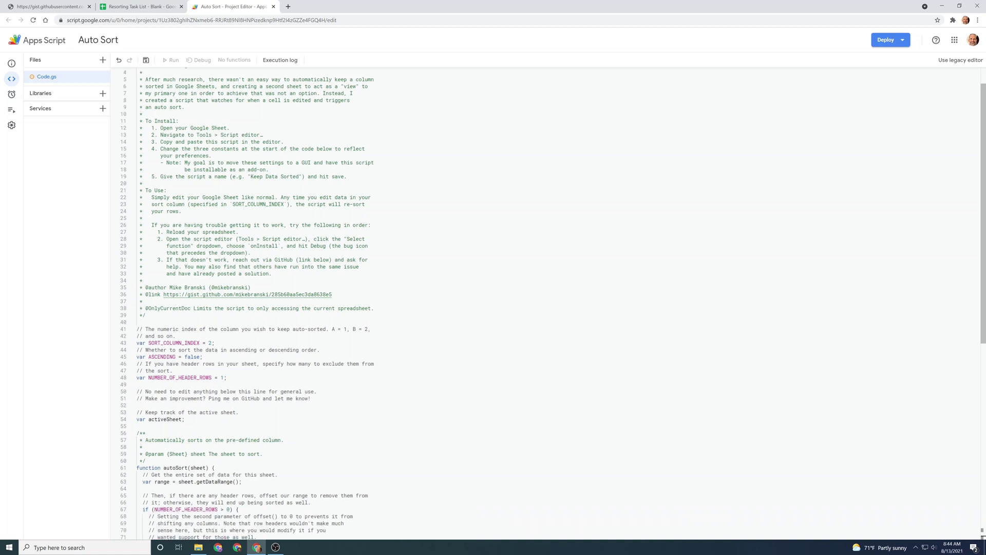
{"action": "scroll", "coordinate": [553, 303], "scroll_direction": "down", "scroll_amount": 3}
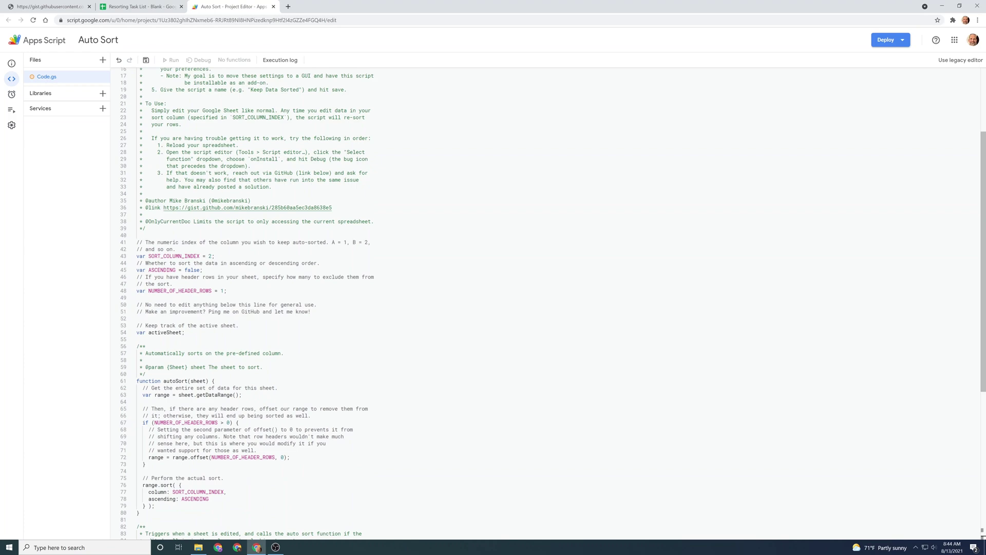
{"action": "left_click_drag", "start_coordinate": [149, 255], "coordinate": [233, 311]}
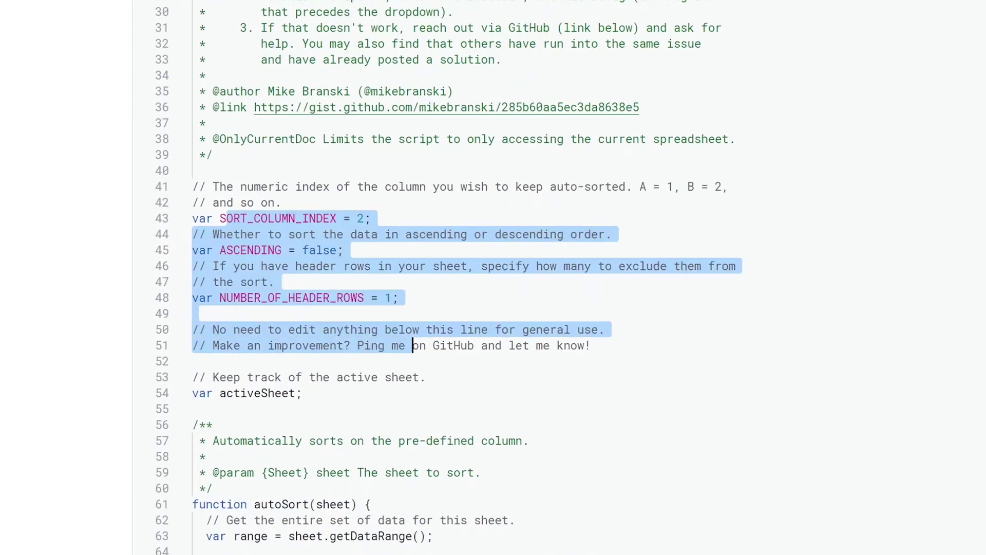
{"action": "left_click_drag", "start_coordinate": [262, 187], "coordinate": [378, 298]}
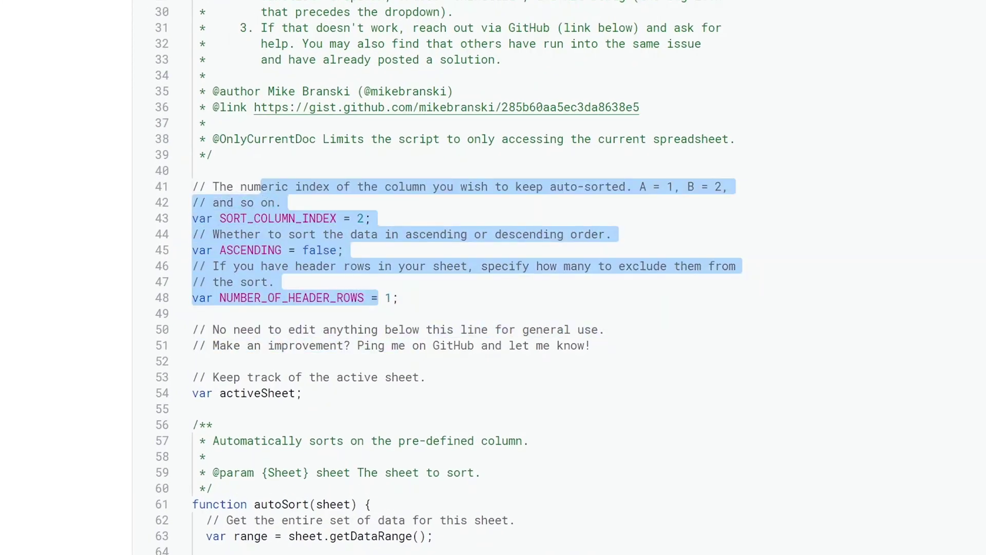
Step: Change SORT_COLUMN_INDEX from 2 to 1, keeping ASCENDING false and NUMBER_OF_HEADER_ROWS 1
{"action": "left_click", "coordinate": [310, 218]}
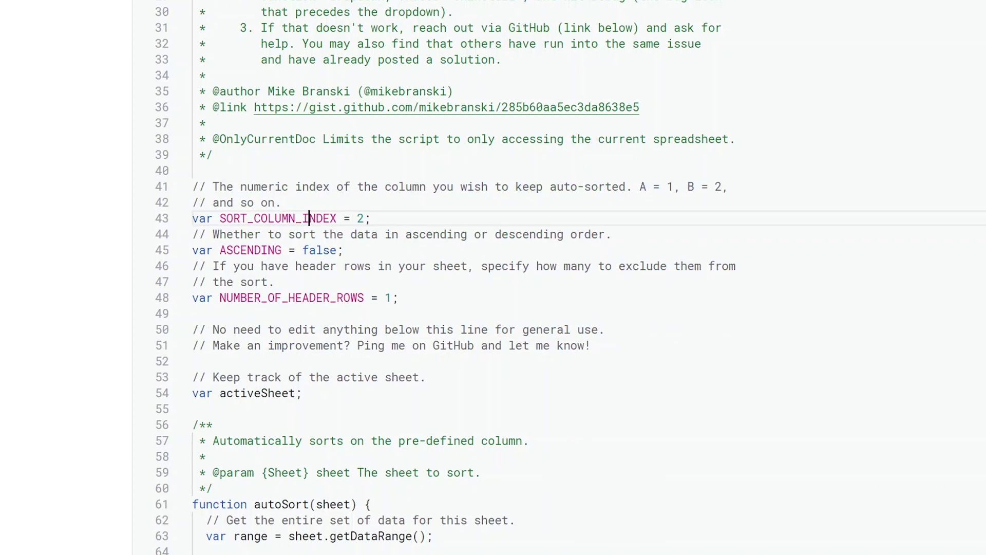
{"action": "left_click", "coordinate": [364, 218]}
{"action": "key", "text": "shift+Left"}
{"action": "type", "text": "1"}
{"action": "left_click", "coordinate": [323, 250]}
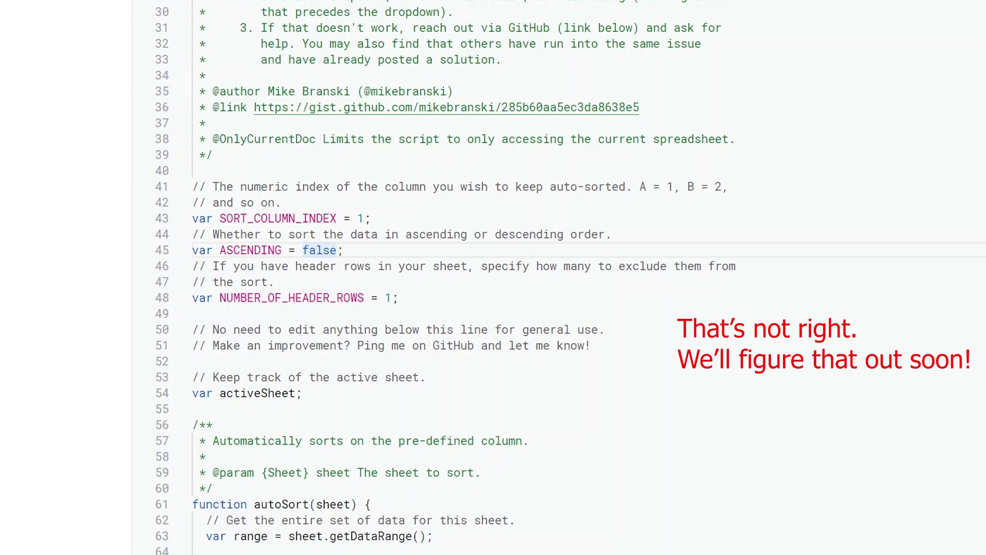
{"action": "left_click", "coordinate": [392, 297]}
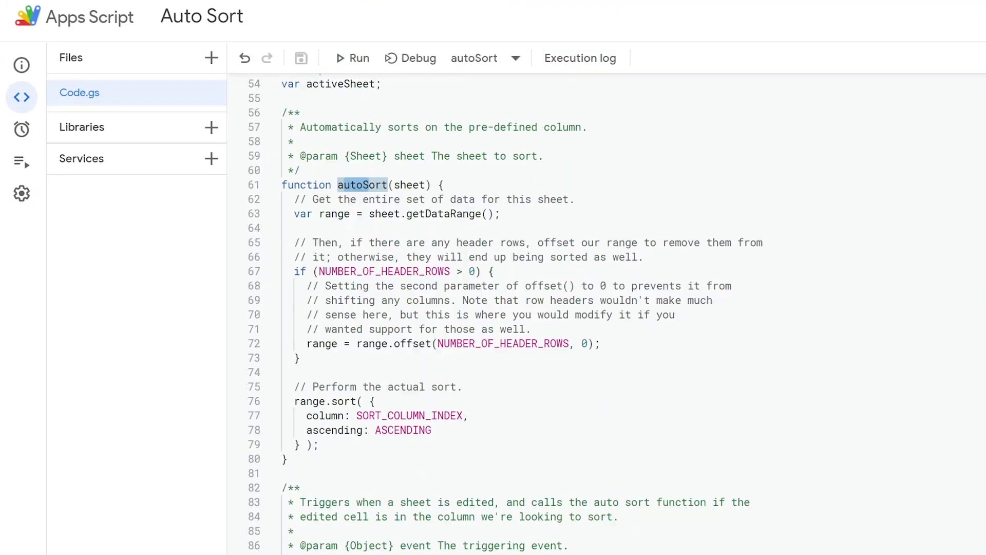
Step: Review the autoSort, onEdit and onOpen functions in Code.gs
{"action": "left_click", "coordinate": [350, 199]}
{"action": "scroll", "coordinate": [616, 315], "scroll_direction": "down", "scroll_amount": 1}
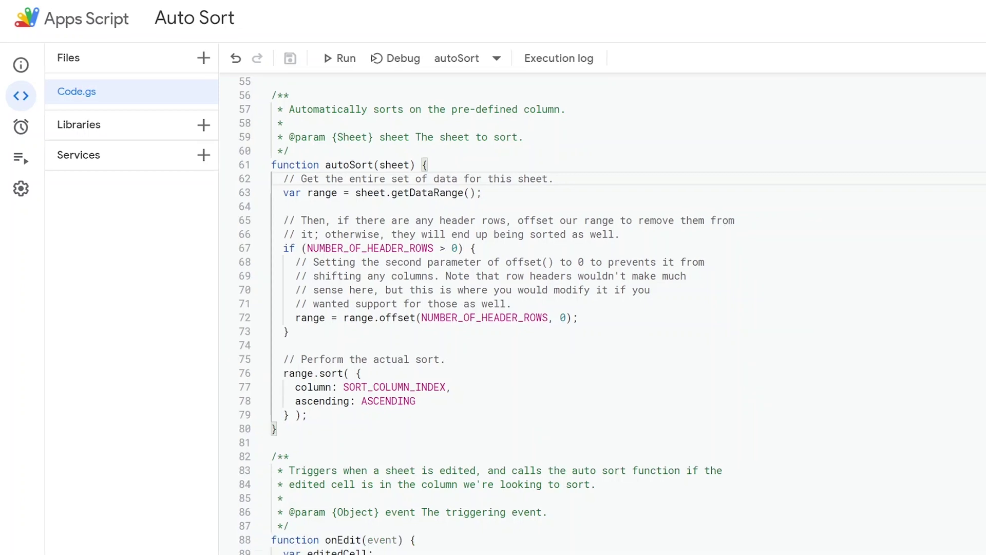
{"action": "left_click_drag", "start_coordinate": [324, 539], "coordinate": [360, 540]}
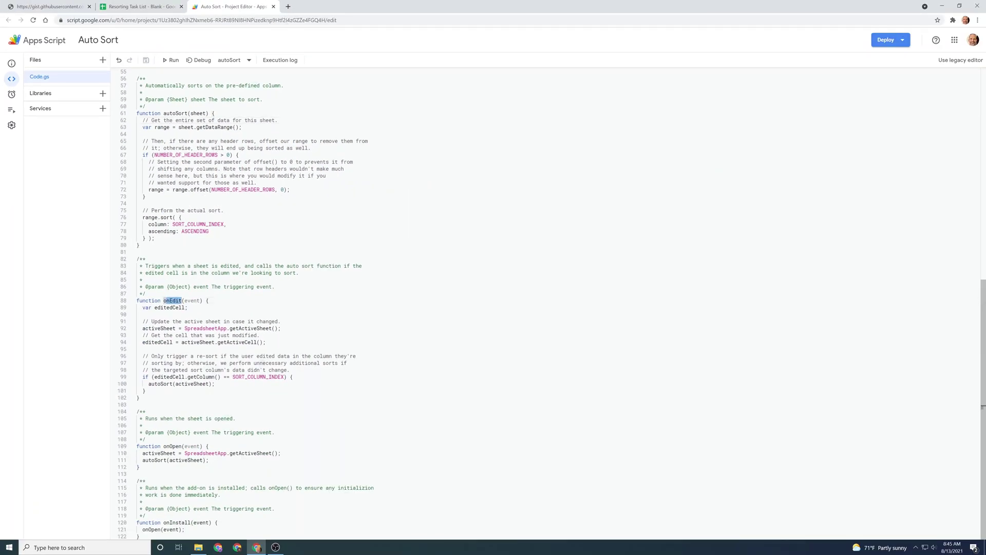
{"action": "double_click", "coordinate": [157, 342]}
{"action": "left_click_drag", "start_coordinate": [163, 445], "coordinate": [175, 446]}
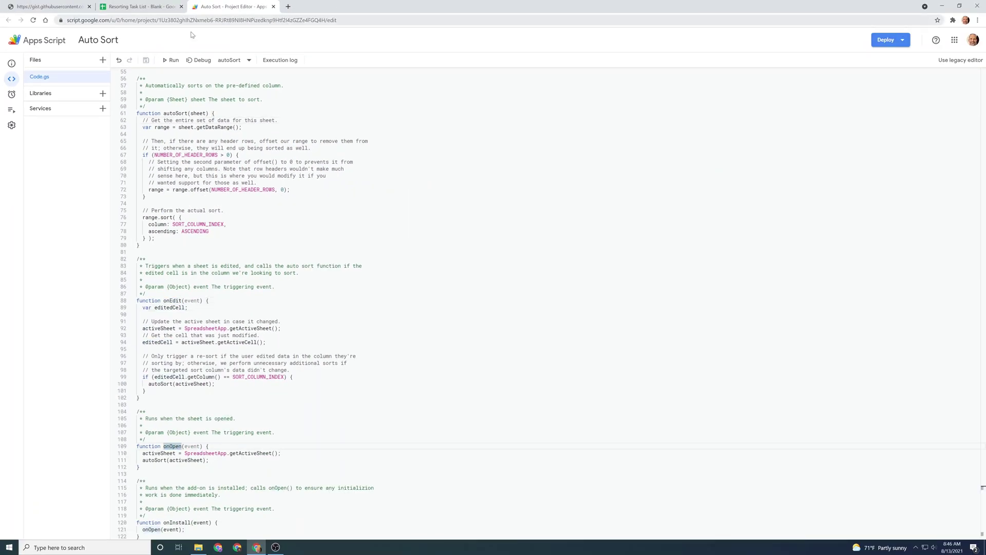
Step: Run autoSort, authorize Auto Sort to manage spreadsheets, and go back to the task list
{"action": "left_click", "coordinate": [171, 60]}
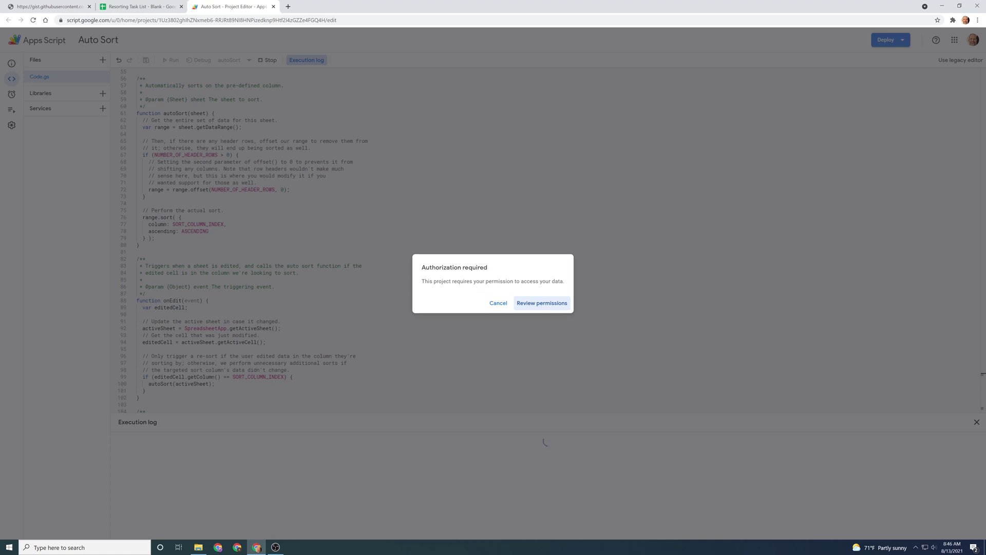
{"action": "left_click", "coordinate": [530, 303]}
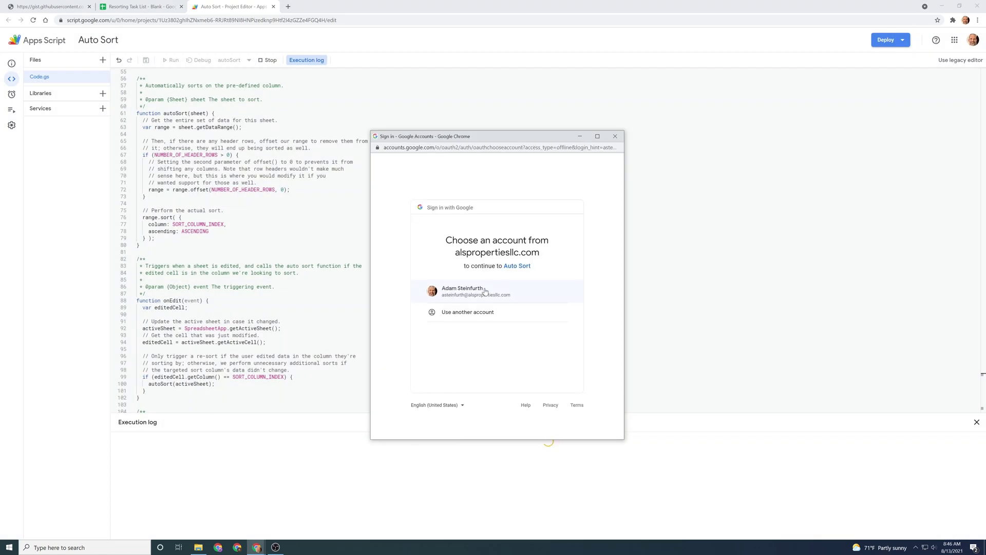
{"action": "left_click", "coordinate": [485, 291]}
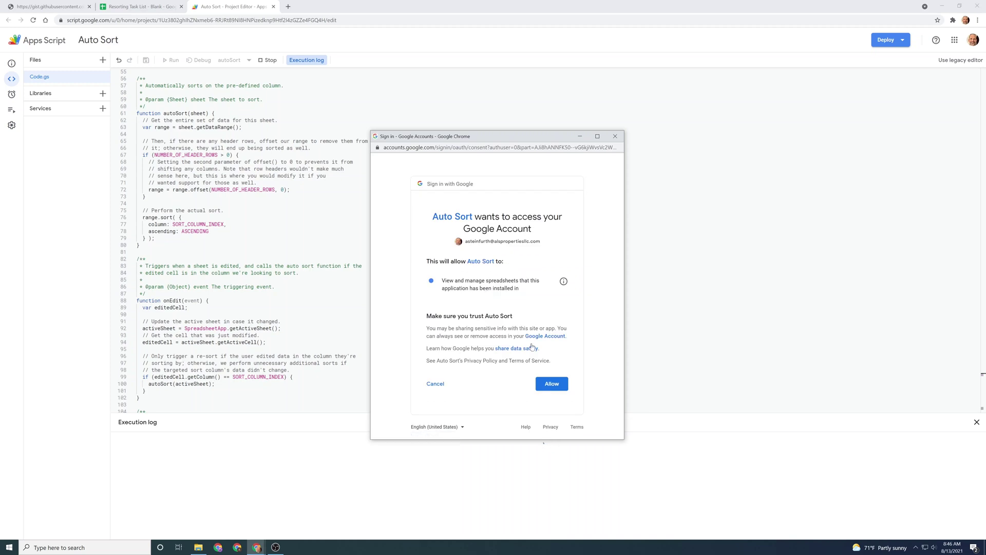
{"action": "left_click", "coordinate": [559, 388]}
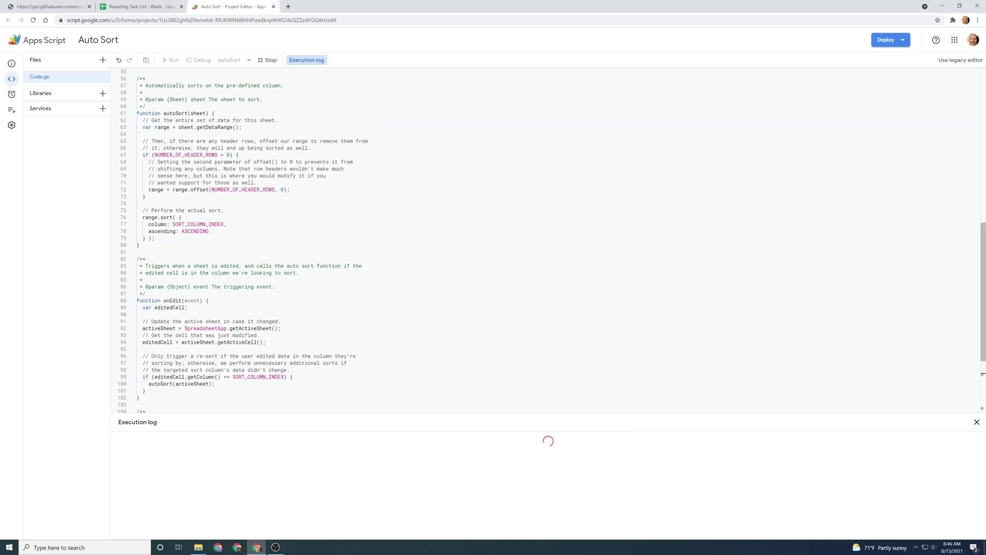
{"action": "key", "text": "ctrl+shift+Tab"}
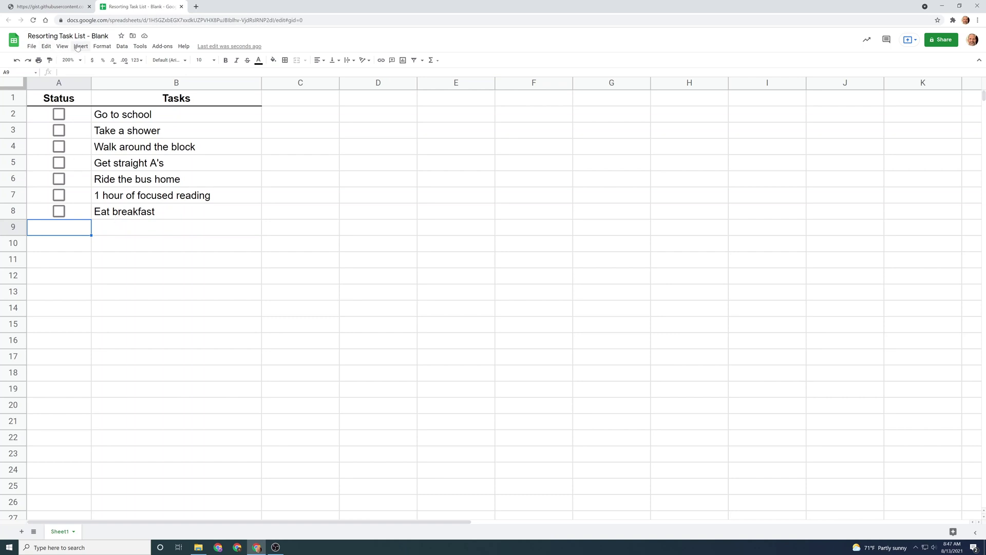
Step: Tick the A5 checkbox to mark Get straight A's as done
{"action": "left_click", "coordinate": [59, 164]}
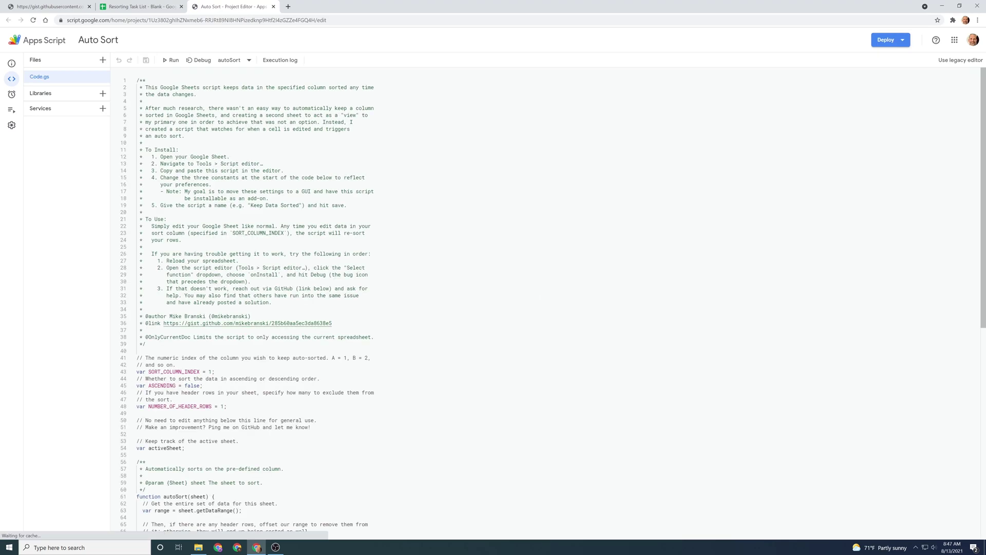
Step: Change ASCENDING from false to true on line 45 and save the project
{"action": "scroll", "coordinate": [553, 303], "scroll_direction": "down", "scroll_amount": 1}
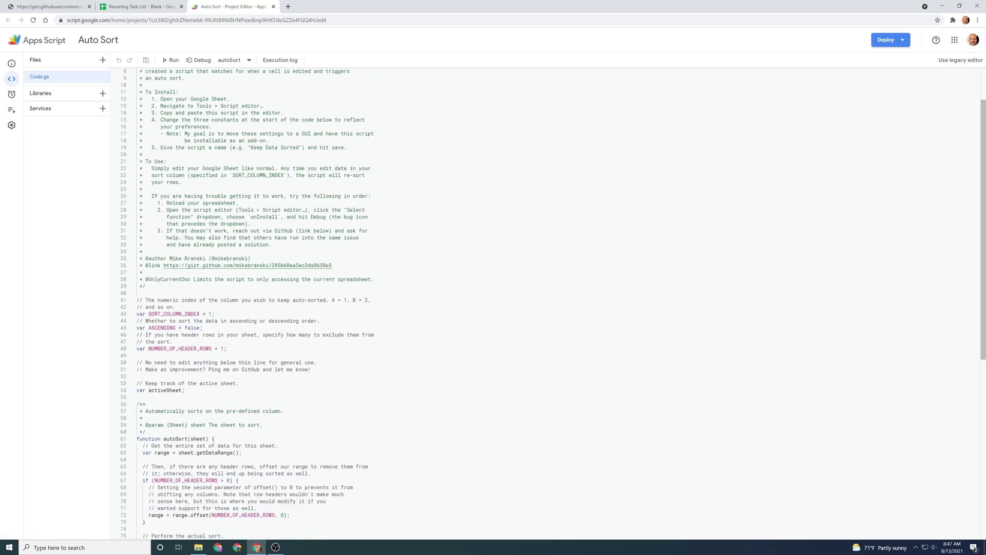
{"action": "double_click", "coordinate": [194, 328]}
{"action": "type", "text": "true"}
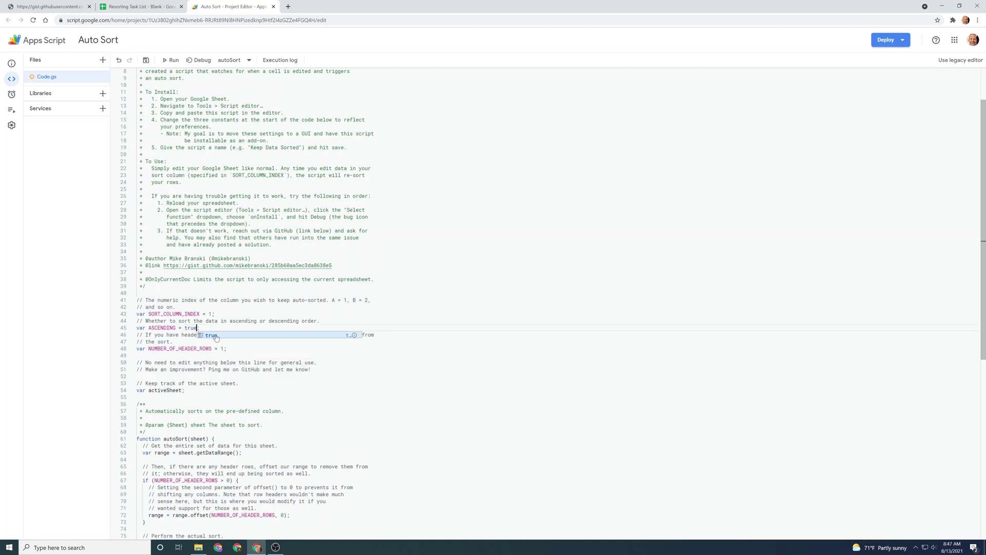
{"action": "key", "text": "Escape"}
{"action": "left_click", "coordinate": [146, 59]}
Step: Back in the spreadsheet, tick the A5 checkbox for Walk around the block
{"action": "left_click", "coordinate": [153, 9]}
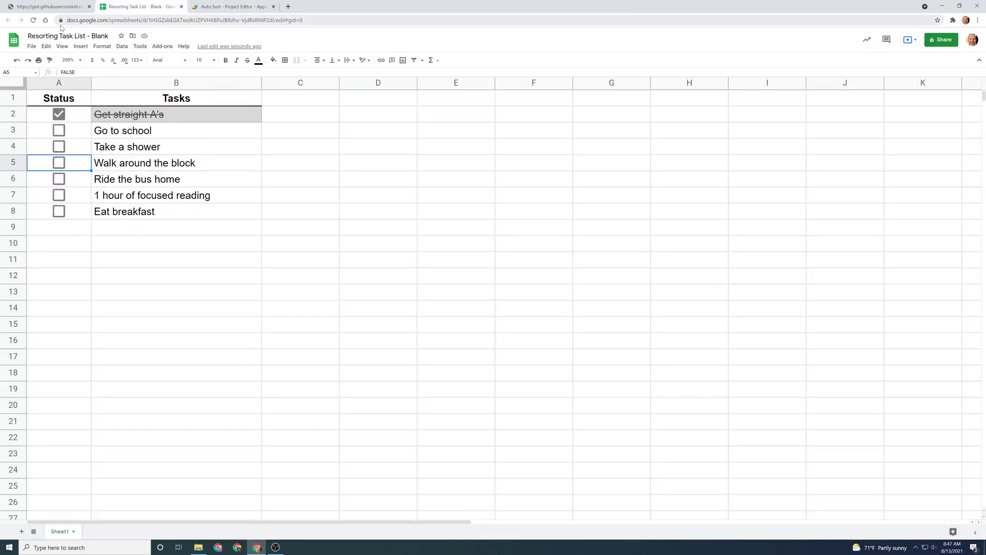
{"action": "left_click", "coordinate": [59, 162]}
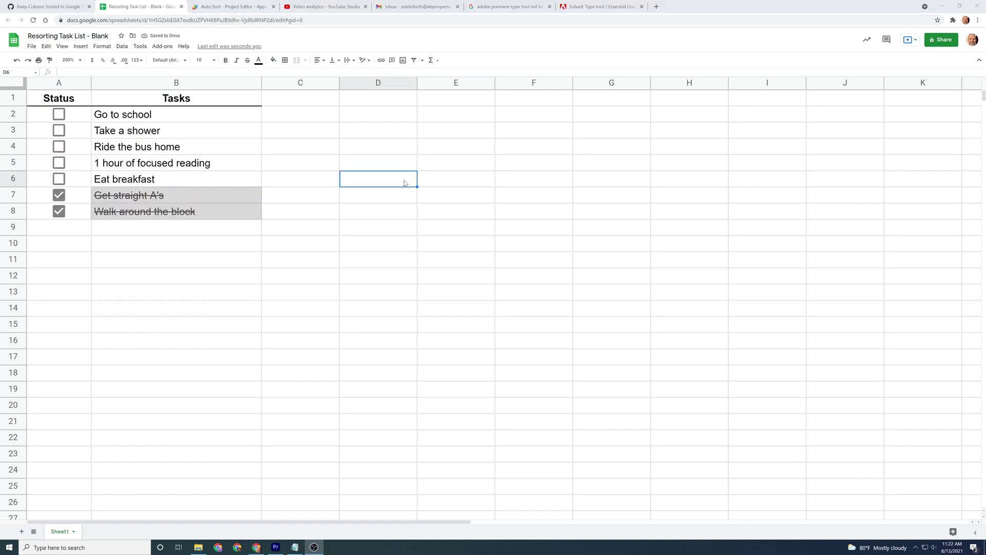
Step: Add a note to cell D6 reading 'What a great video'
{"action": "right_click", "coordinate": [404, 182]}
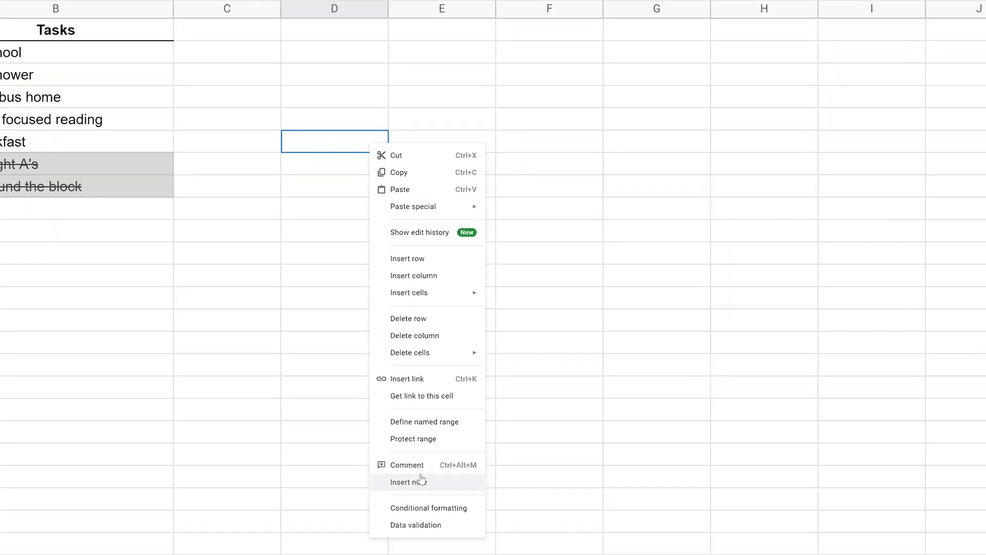
{"action": "left_click", "coordinate": [409, 482]}
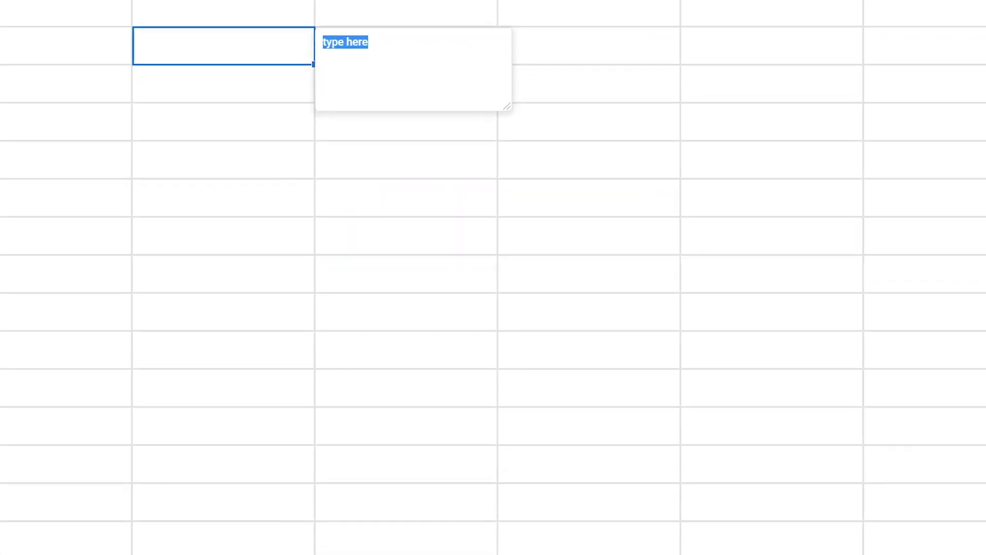
{"action": "type", "text": "What a great"}
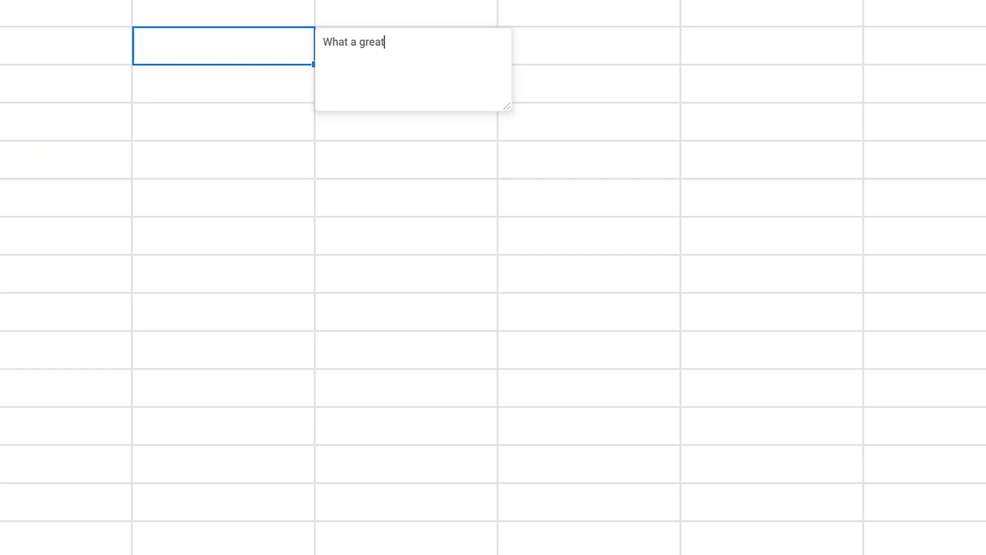